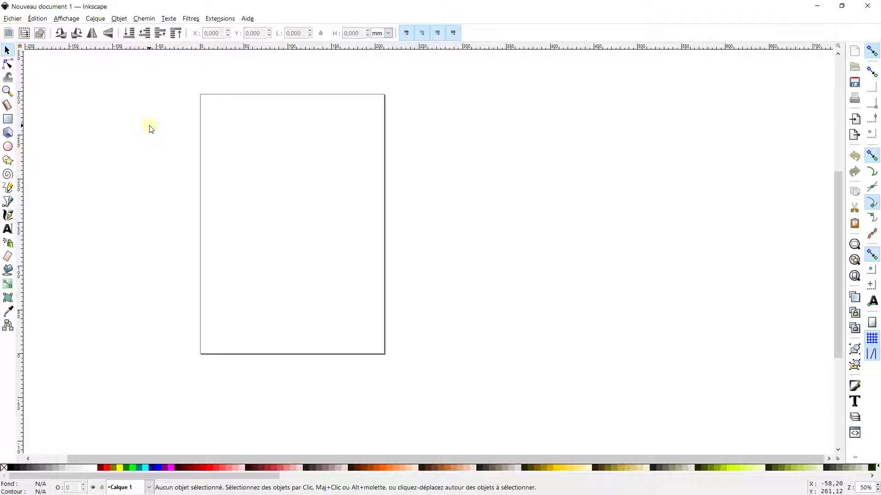
scroll(154, 134, "up", 2)
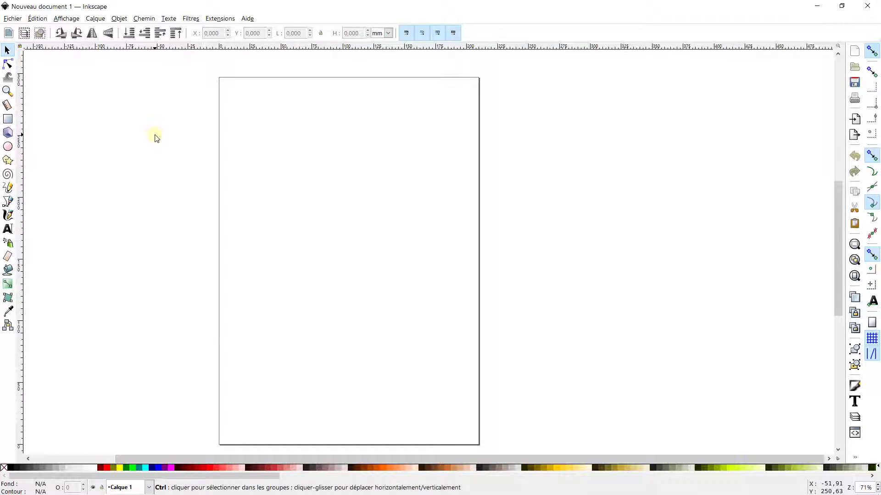
scroll(157, 138, "down", 1)
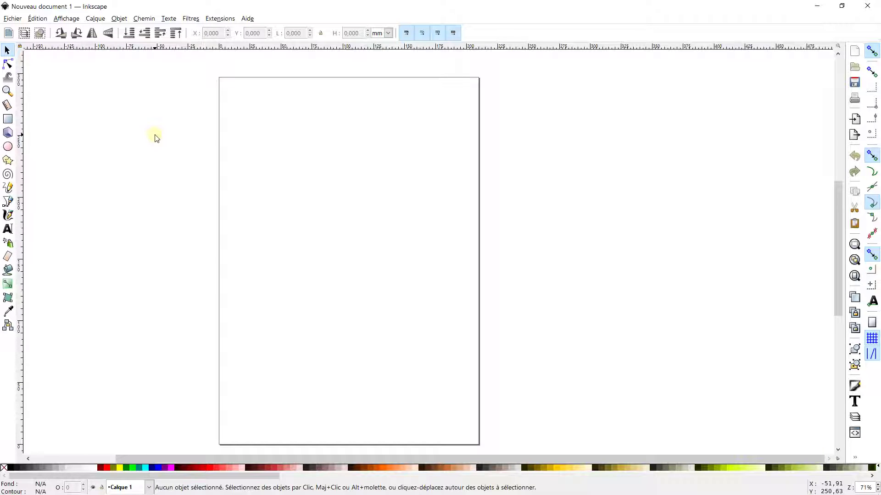
mouse_move(263, 156)
left_mouse_down()
mouse_move(234, 126)
mouse_move(213, 167)
mouse_move(249, 146)
left_mouse_up()
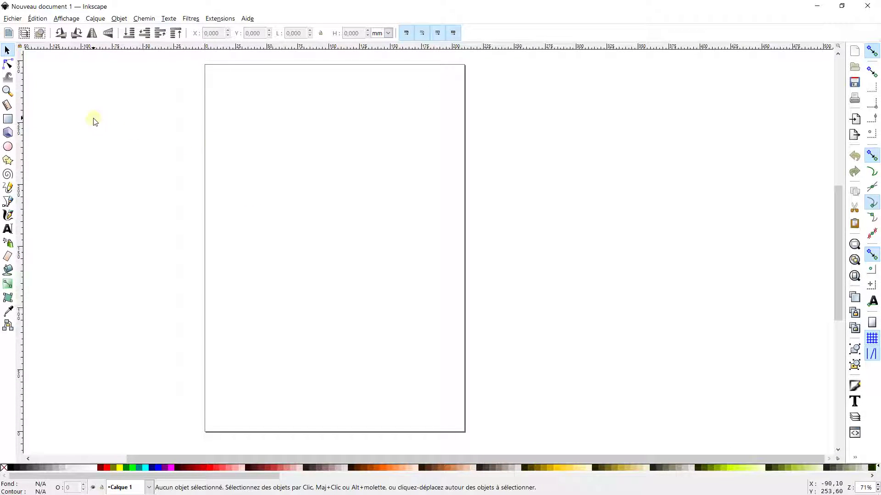
Create a new blank document from the default template and close its window
left_click(13, 20)
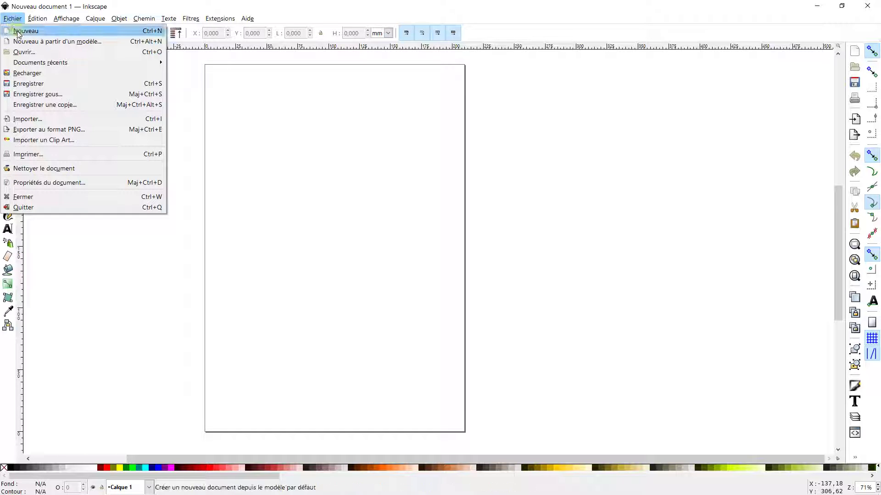
left_click(34, 36)
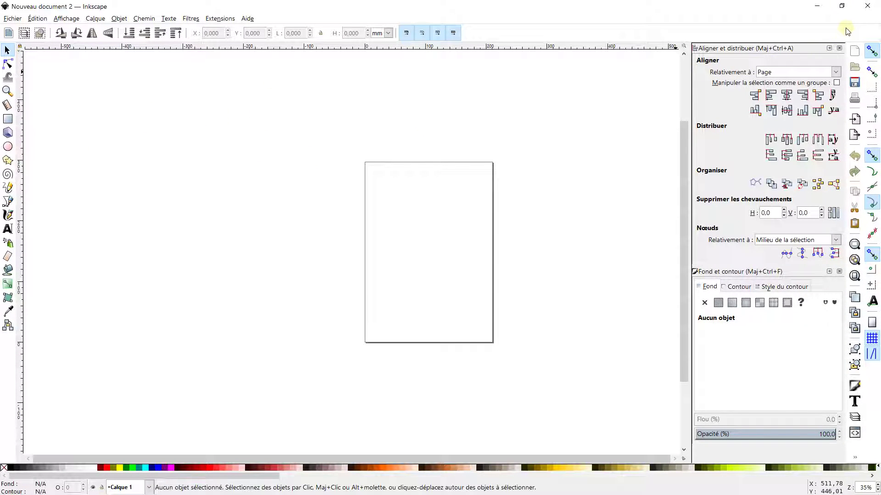
left_click(864, 7)
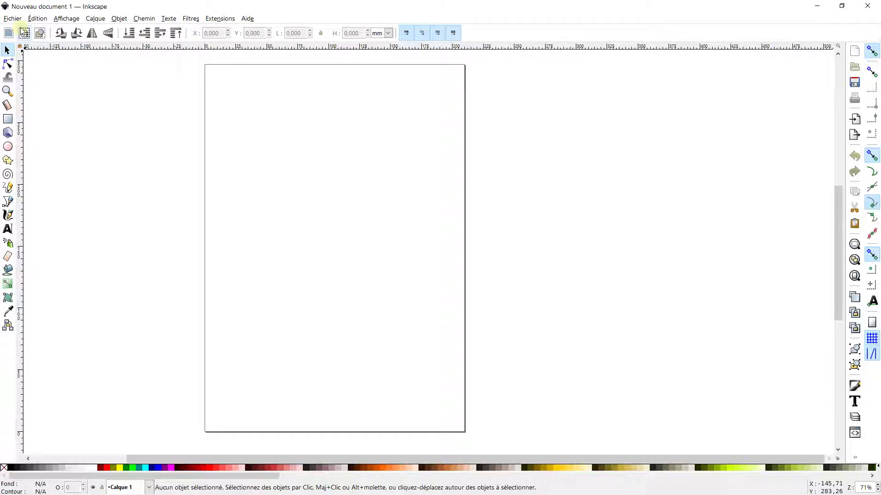
Look through the templates available for a new document and select the Business Card template
left_click(12, 18)
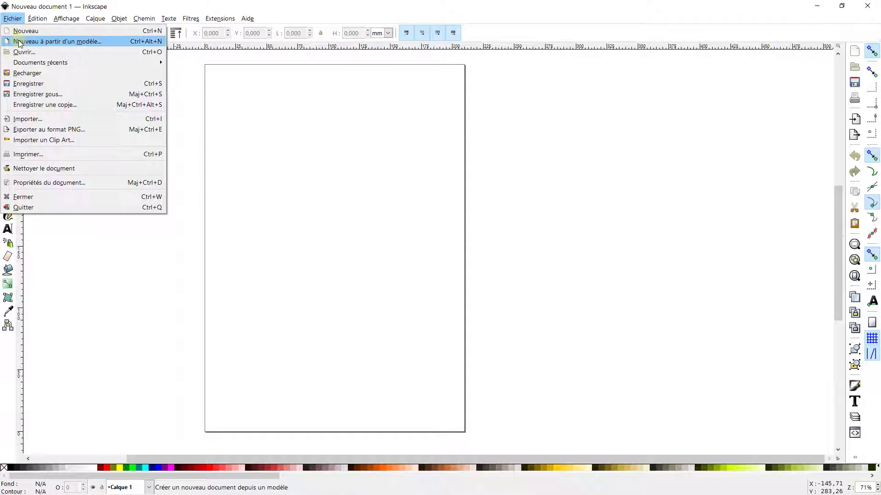
left_click(19, 43)
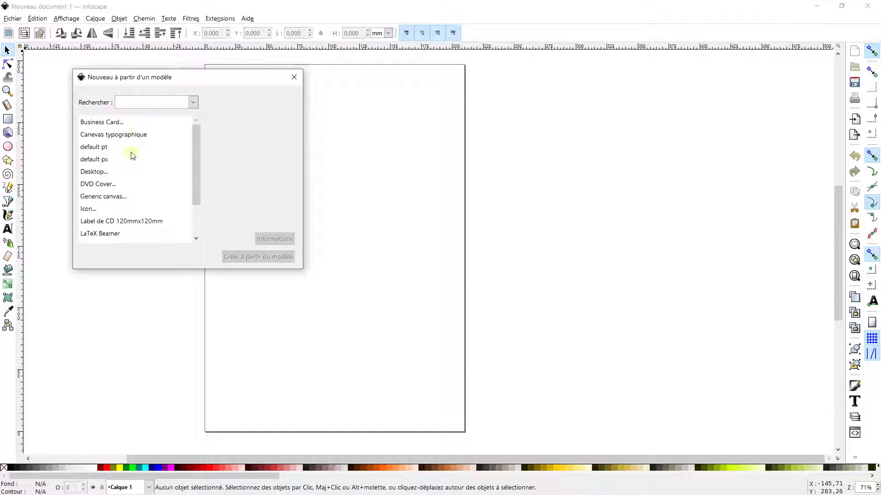
scroll(111, 151, "down", 2)
scroll(94, 186, "up", 2)
scroll(109, 169, "down", 1)
scroll(98, 197, "down", 2)
scroll(95, 224, "up", 2)
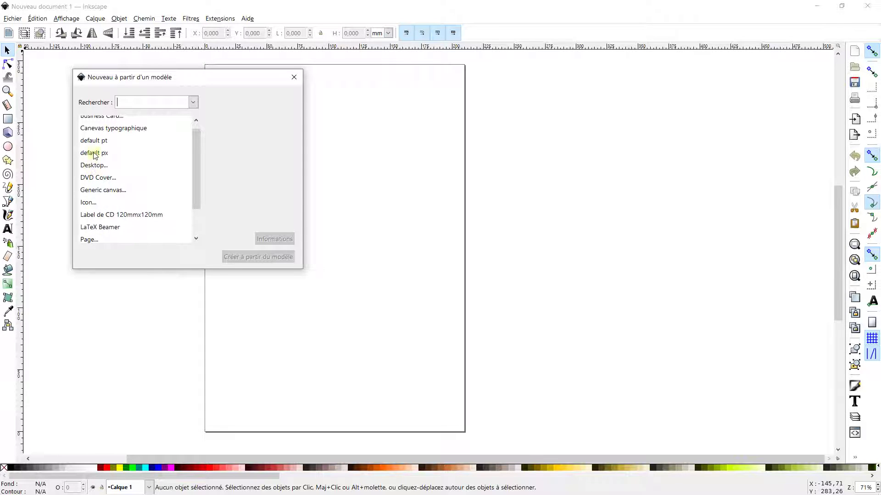
scroll(97, 160, "up", 1)
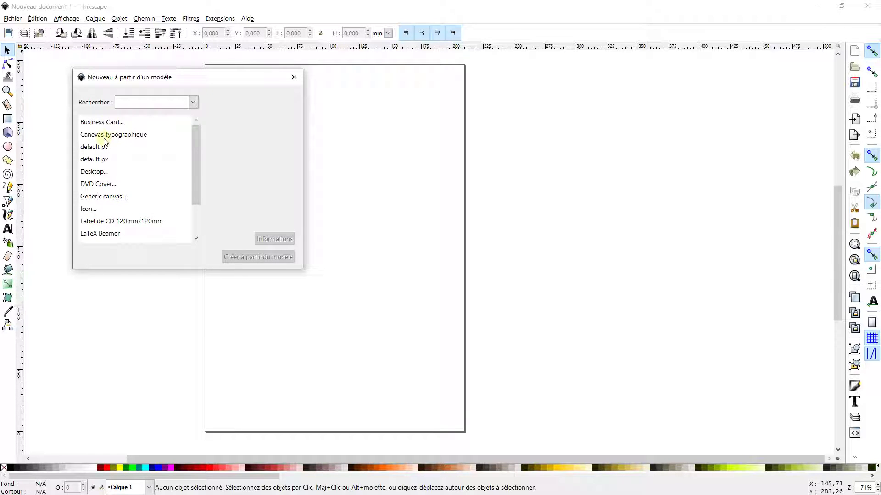
left_click(105, 137)
left_click(90, 122)
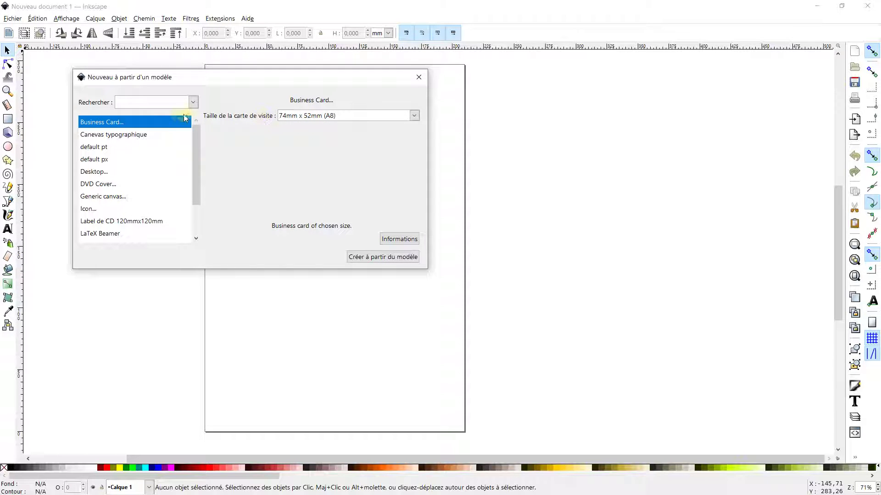
Look through the template keywords and filter the templates by a4
left_click(192, 103)
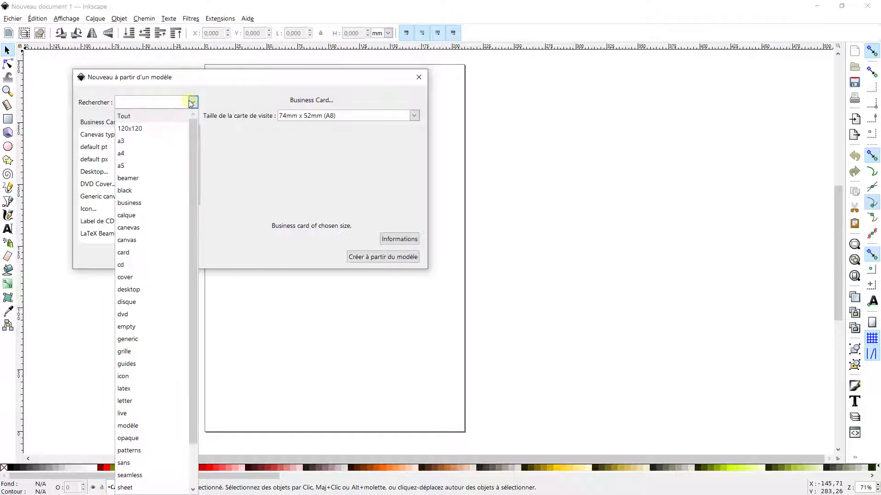
scroll(142, 178, "down", 2)
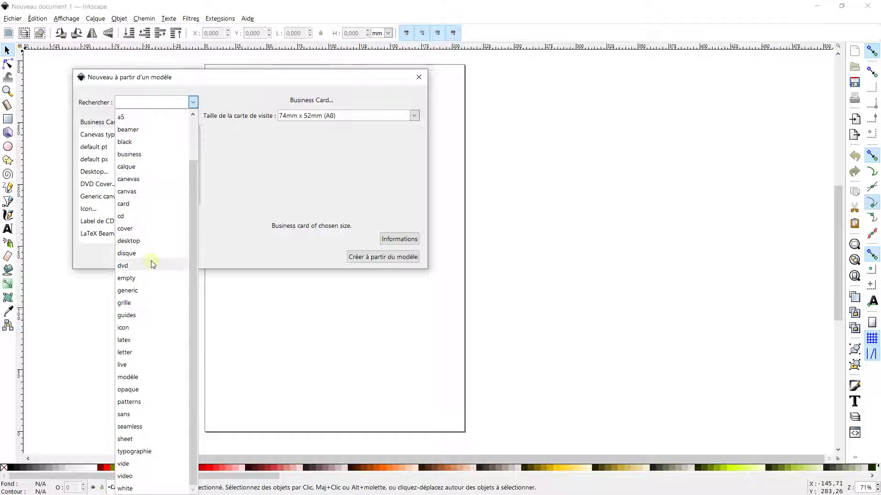
scroll(149, 247, "up", 2)
left_click(130, 156)
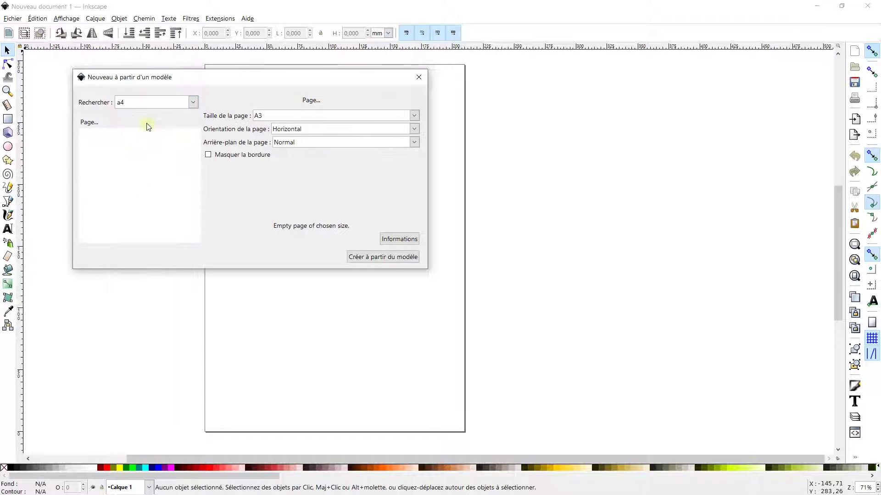
Filter the templates by business and check the business card size choices
left_click(193, 102)
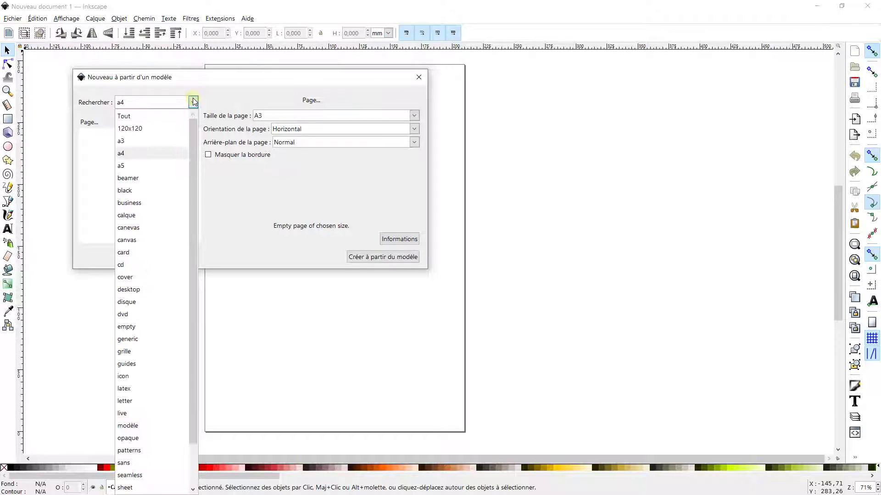
left_click(132, 202)
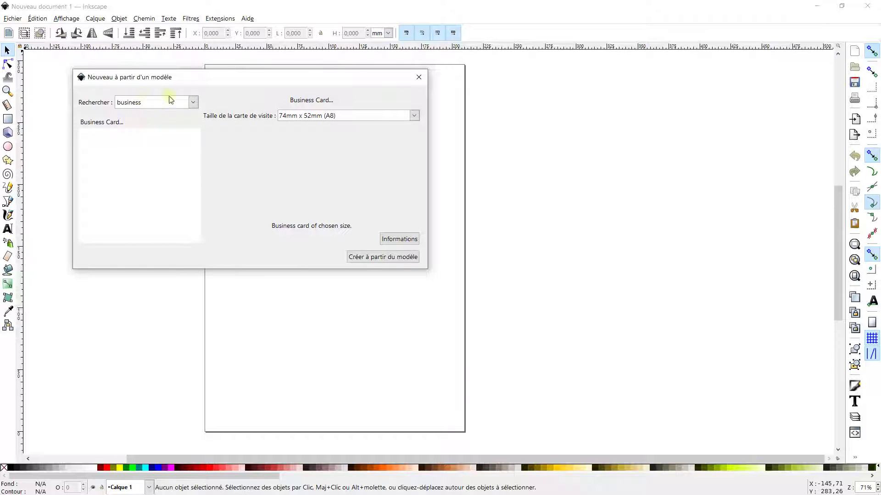
left_click(394, 257)
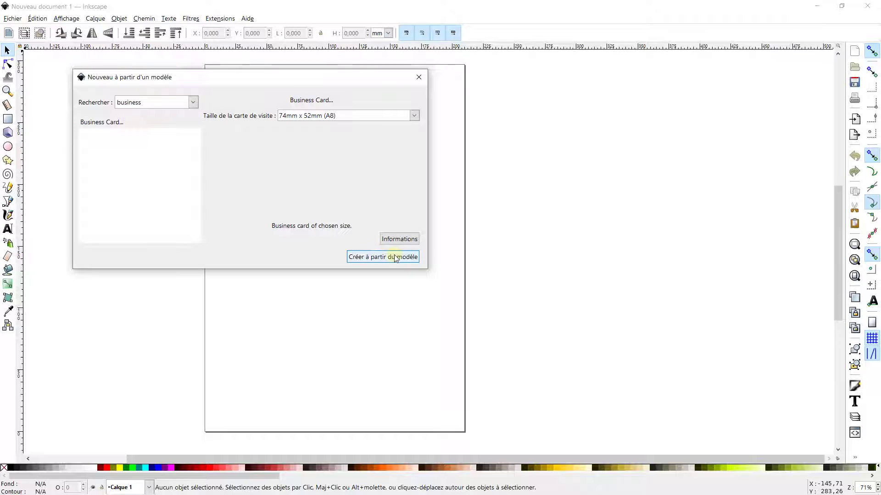
left_click(414, 116)
left_click(414, 118)
Filter the templates by a4 again, select the Page template and close the dialog without creating a document
left_click(193, 104)
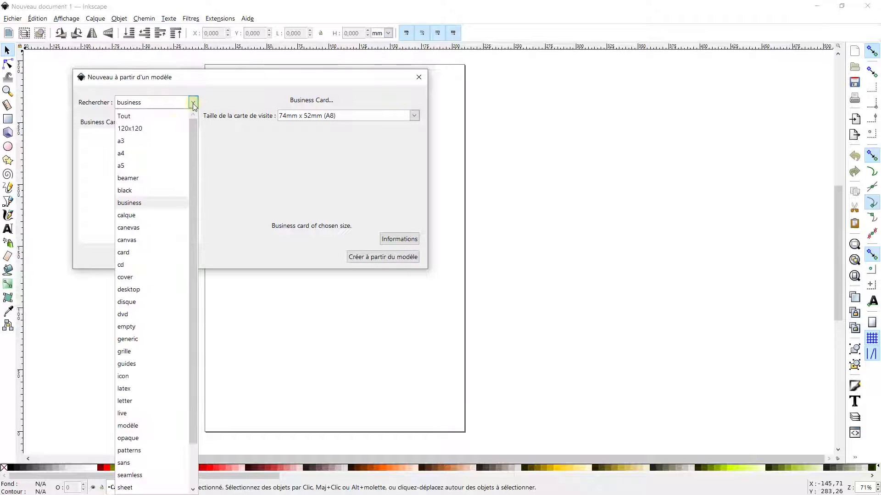
left_click(130, 153)
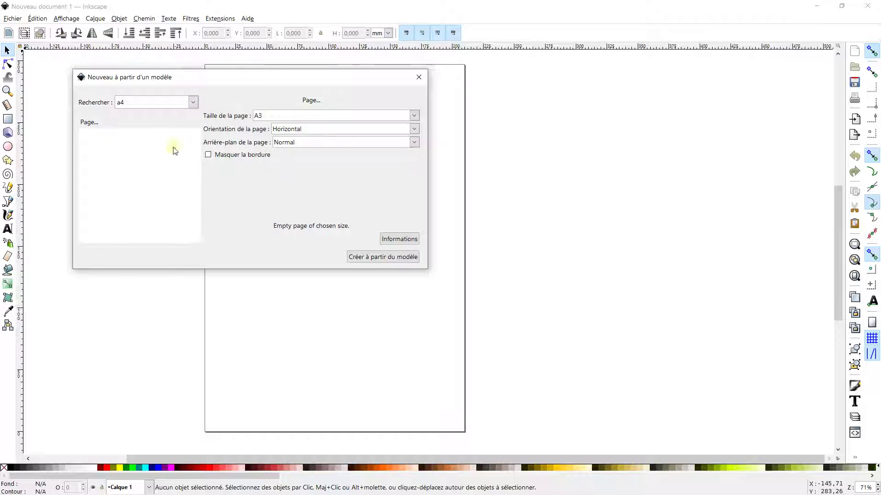
left_click(121, 199)
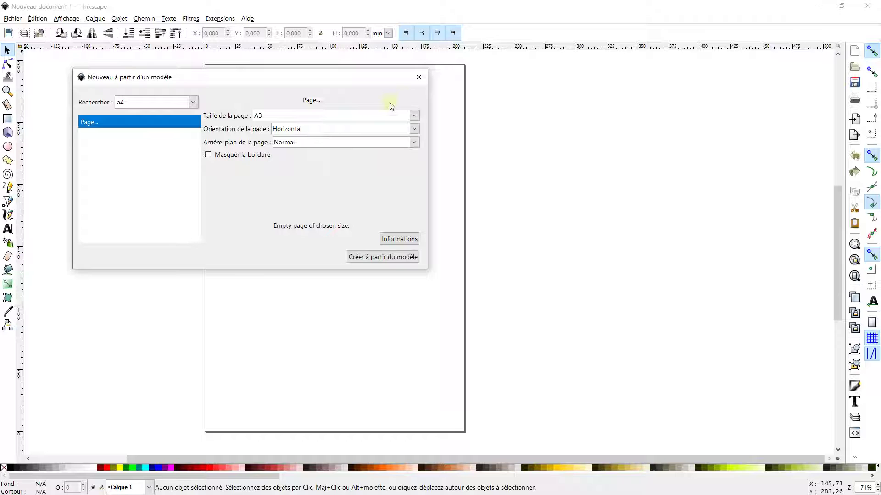
left_click(420, 76)
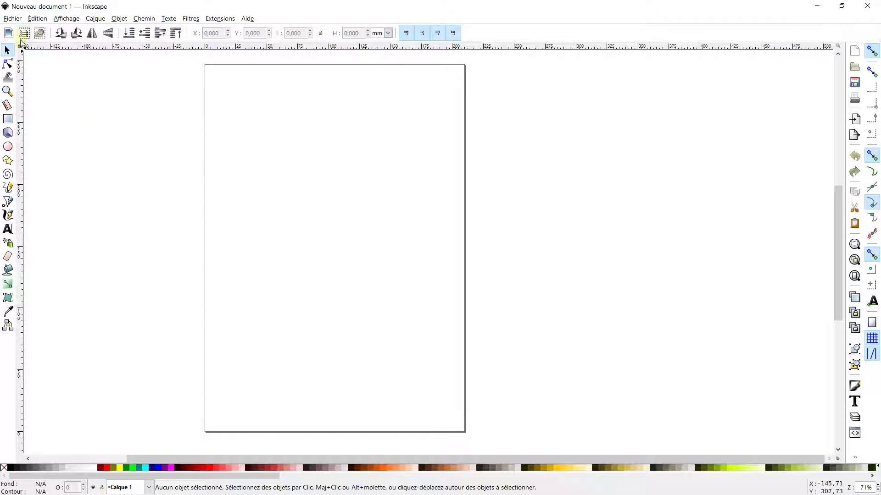
Open the document properties and place the dialog beside the page
left_click(13, 18)
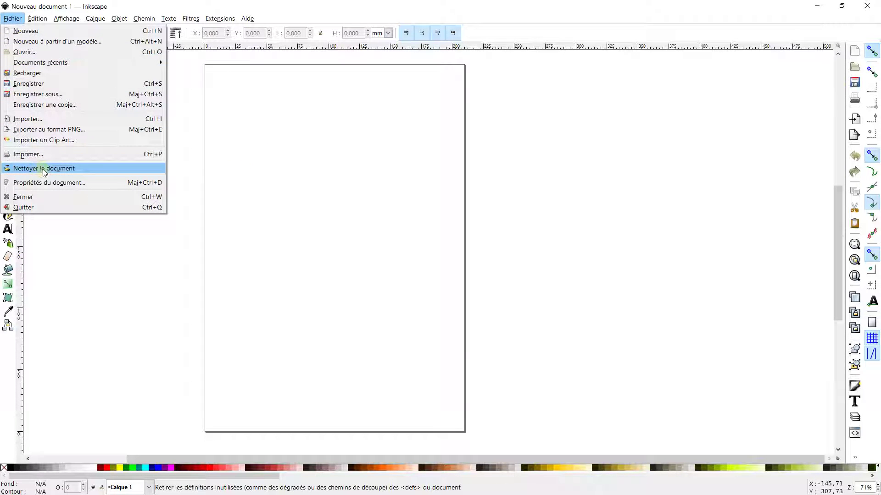
left_click(50, 183)
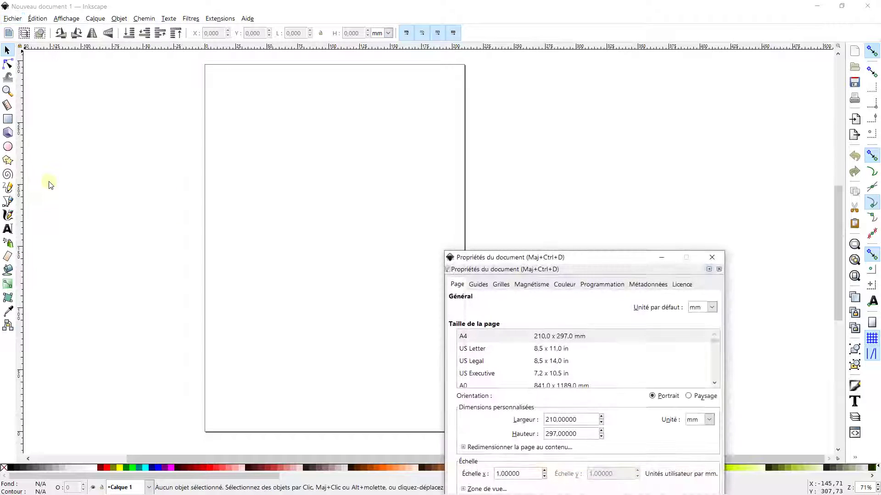
left_click_drag(603, 257, 633, 109)
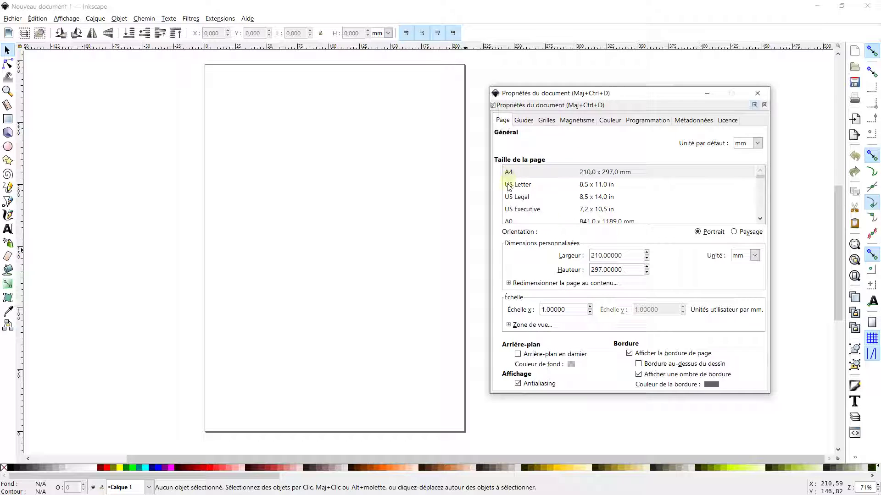
Examine the predefined page formats and their dimensions in the document properties
scroll(560, 187, "down", 3)
scroll(561, 186, "up", 3)
scroll(532, 185, "down", 8)
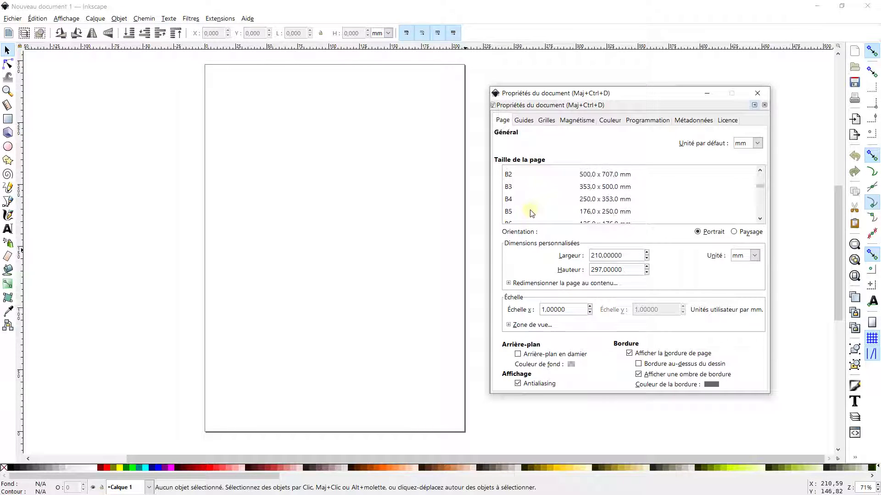
scroll(534, 209, "up", 4)
scroll(516, 189, "up", 3)
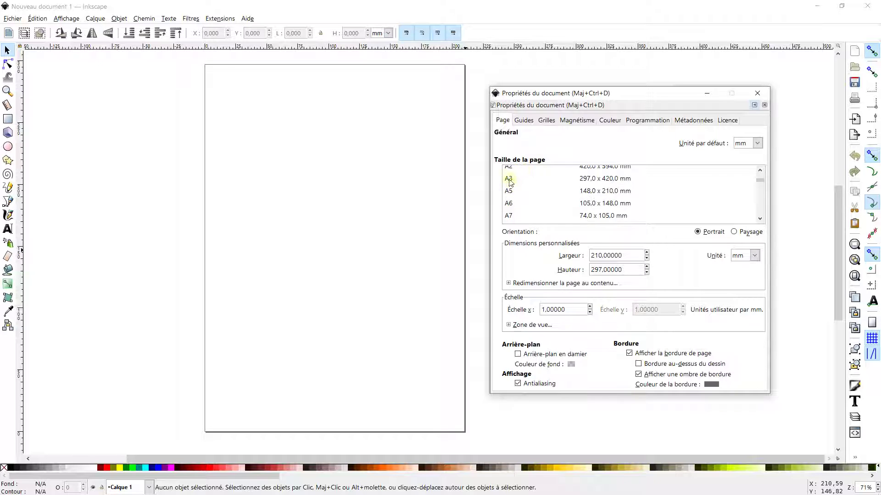
scroll(528, 191, "down", 7)
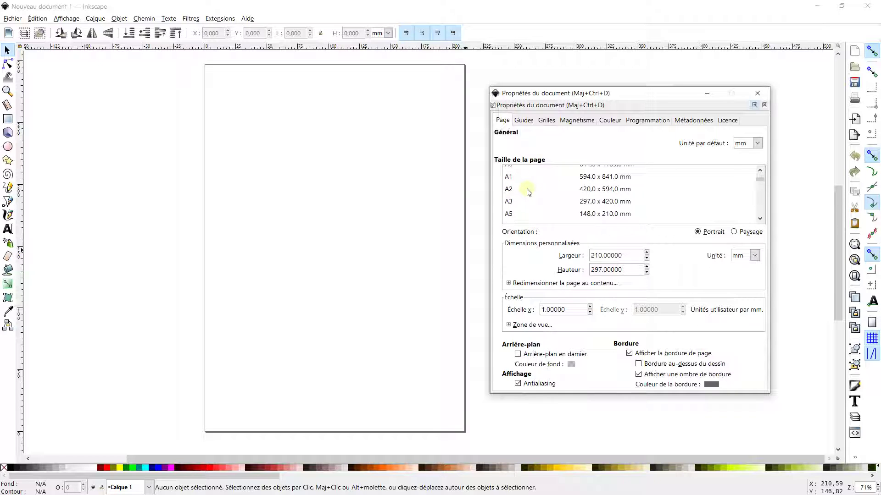
scroll(528, 192, "down", 2)
scroll(528, 192, "up", 4)
scroll(528, 191, "down", 5)
scroll(528, 191, "up", 2)
scroll(528, 191, "up", 5)
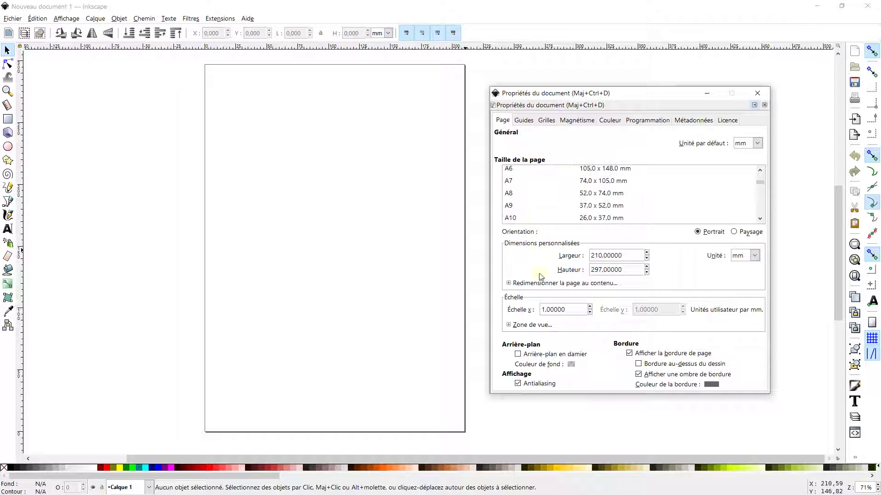
Check the available page units and set the custom page width to 200 mm
left_click(746, 259)
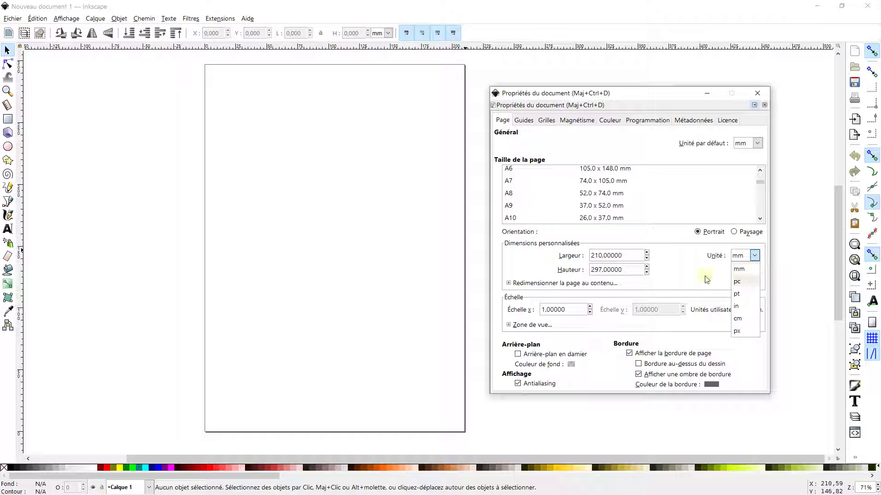
left_click(630, 256)
scroll(648, 262, "down", 14)
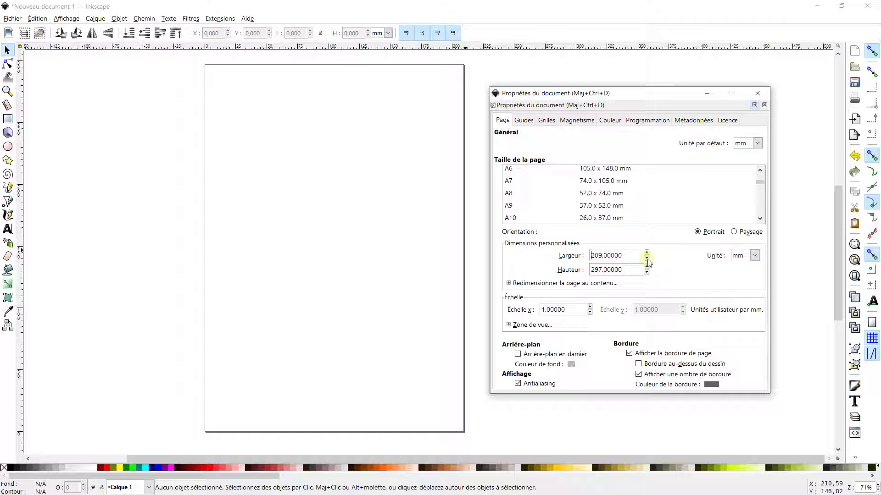
scroll(647, 262, "down", 3)
scroll(648, 258, "up", 3)
scroll(648, 258, "up", 4)
scroll(648, 274, "down", 6)
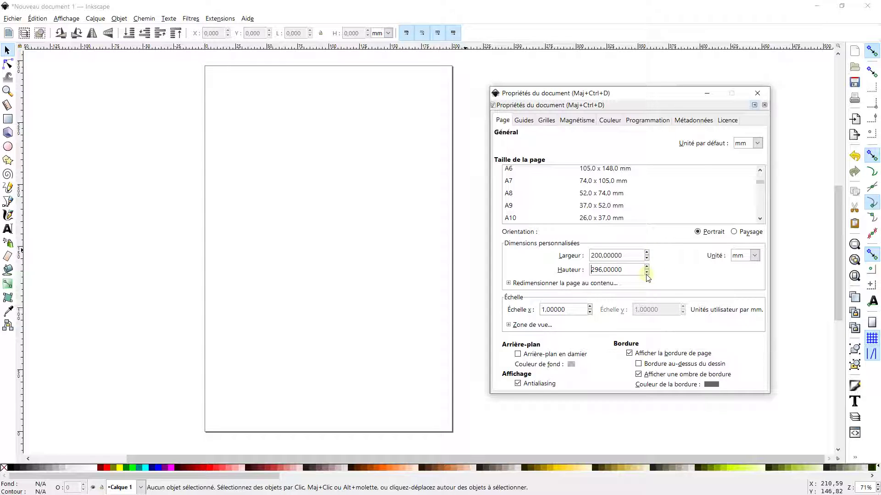
Set the custom page height to 250 mm
scroll(647, 274, "down", 20)
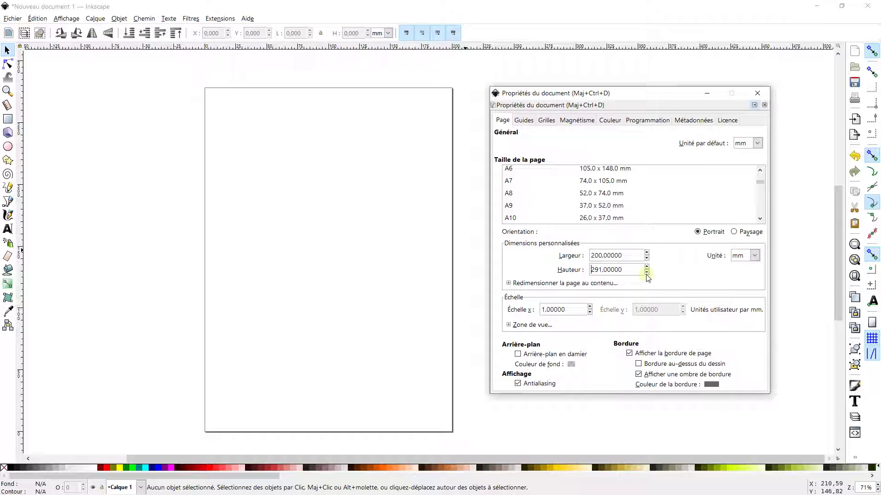
scroll(648, 274, "down", 8)
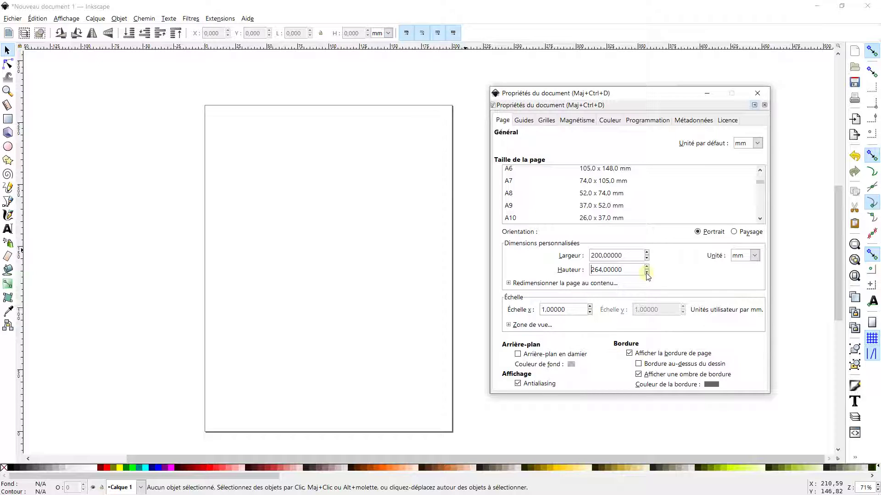
scroll(647, 274, "down", 8)
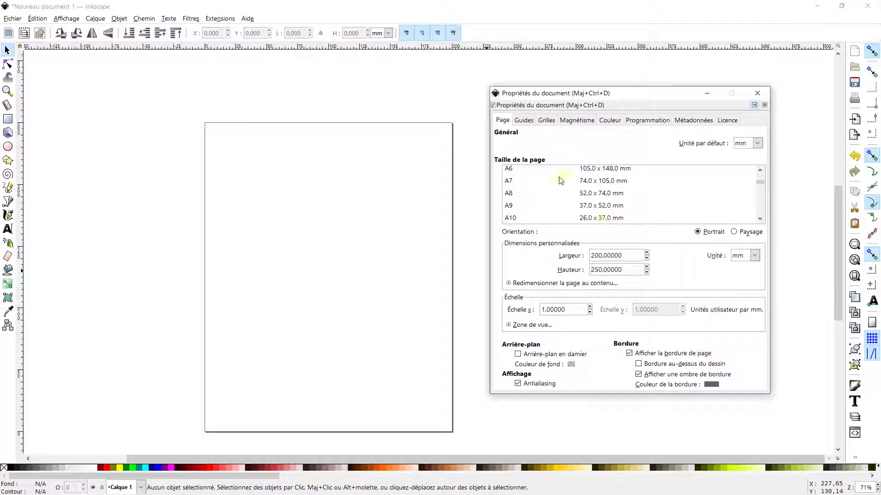
Review the guide, grid, snapping, colour, scripting, metadata and licence settings in the document properties and close the dialog
left_click(524, 120)
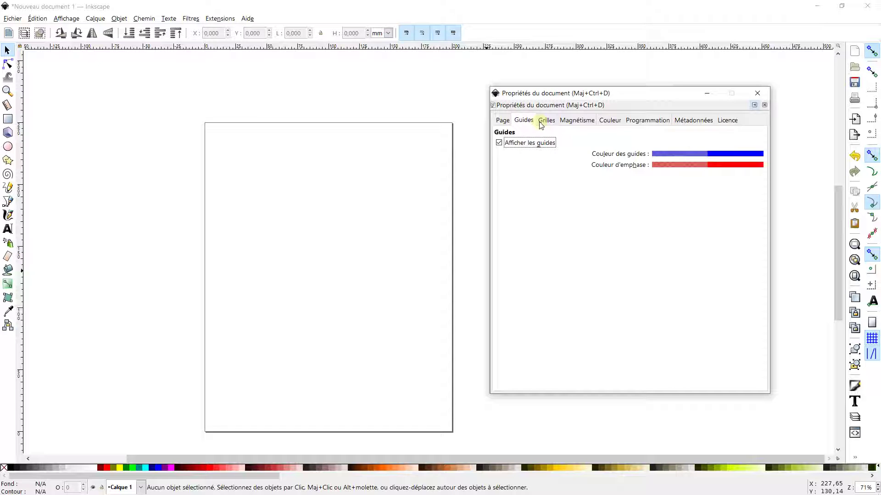
left_click(545, 121)
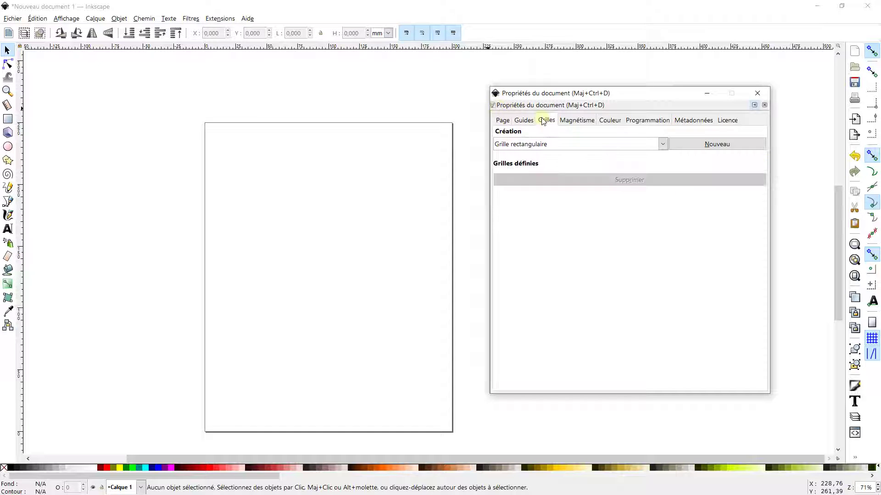
left_click(571, 123)
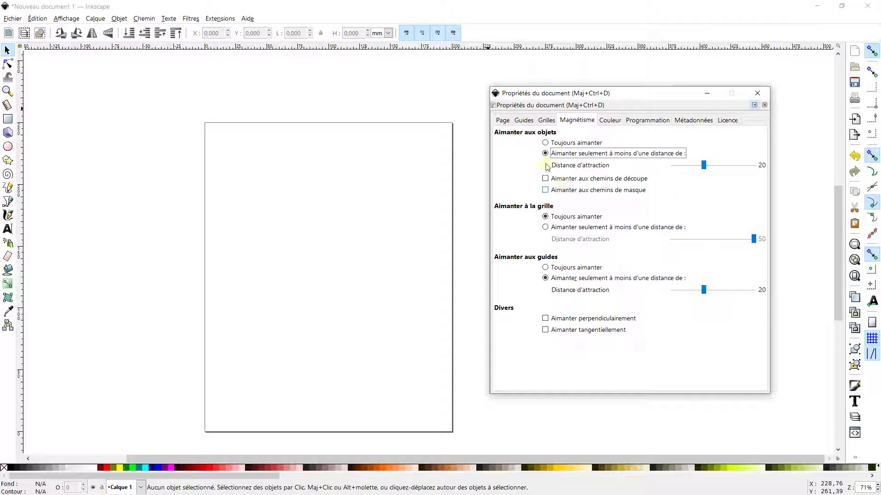
left_click(610, 121)
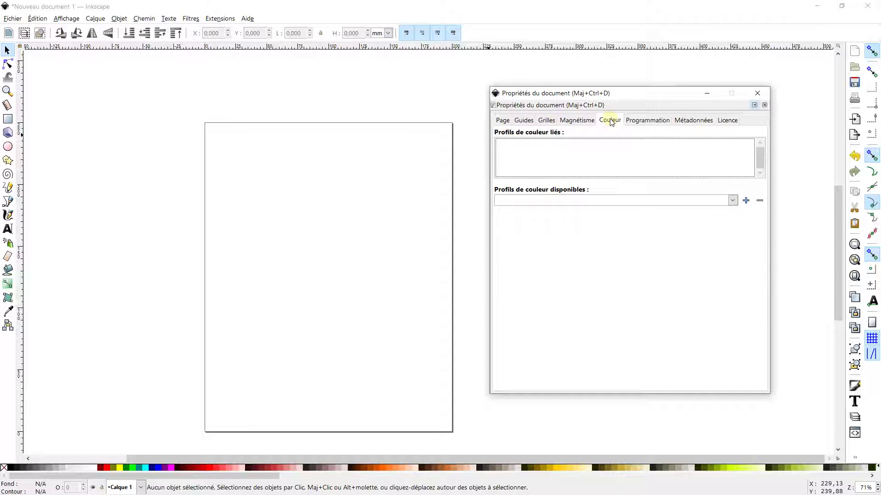
left_click(642, 121)
left_click(678, 121)
left_click(719, 121)
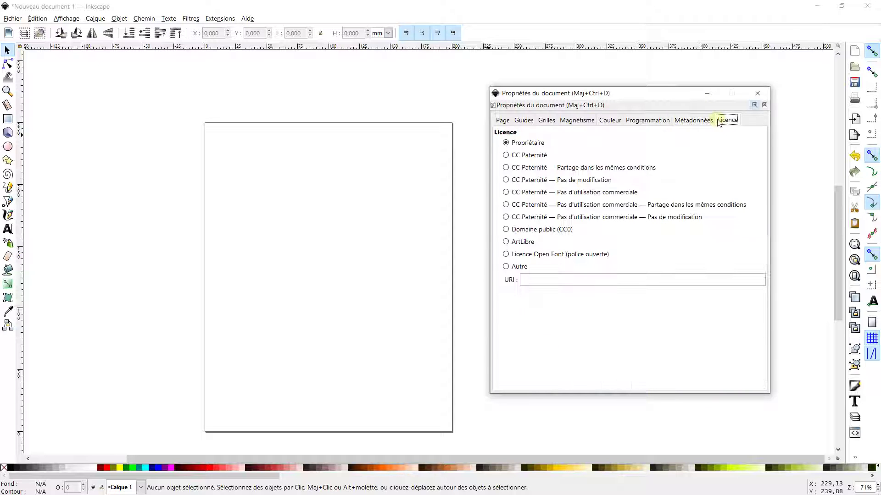
left_click(503, 122)
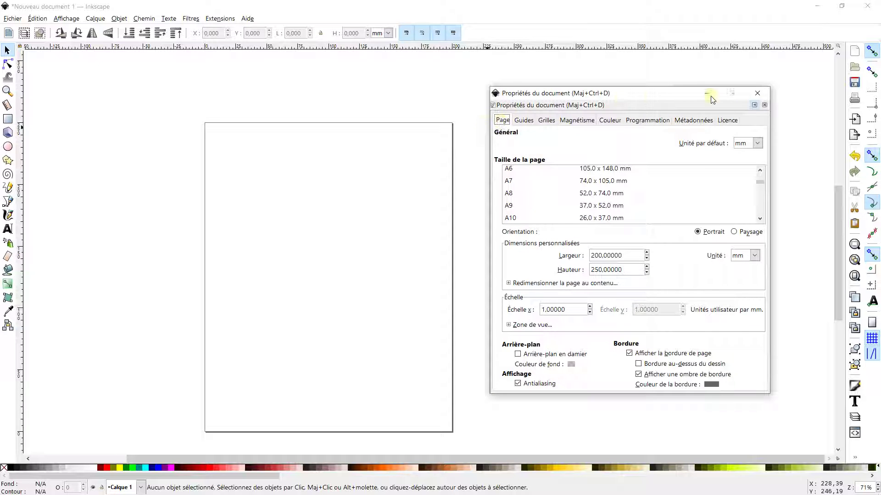
left_click(758, 94)
Explore the page view by panning and by zooming in and out, trying the Zoom tool as well
left_click_drag(360, 196, 338, 178)
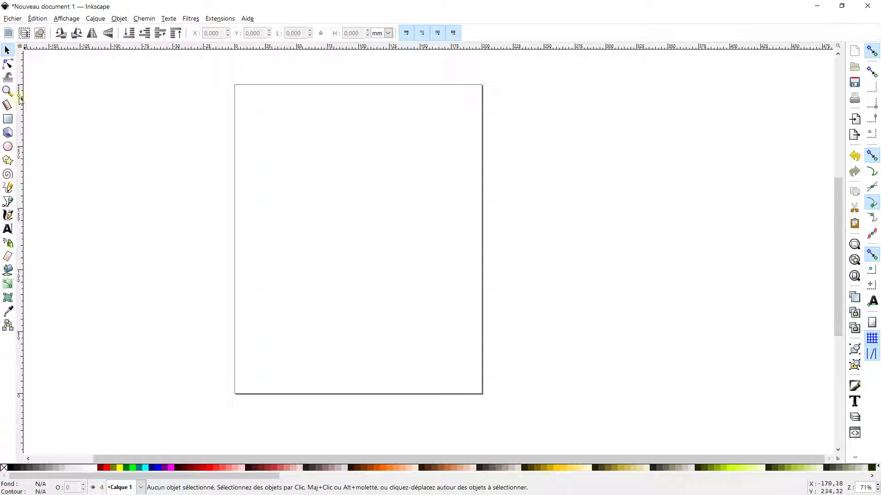
left_click(7, 91)
left_click(305, 202)
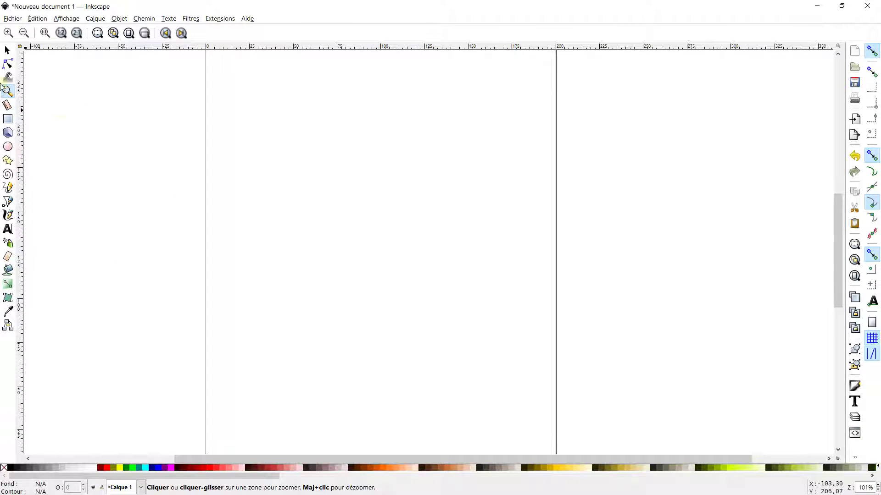
left_click(8, 50)
left_click_drag(404, 219, 367, 218)
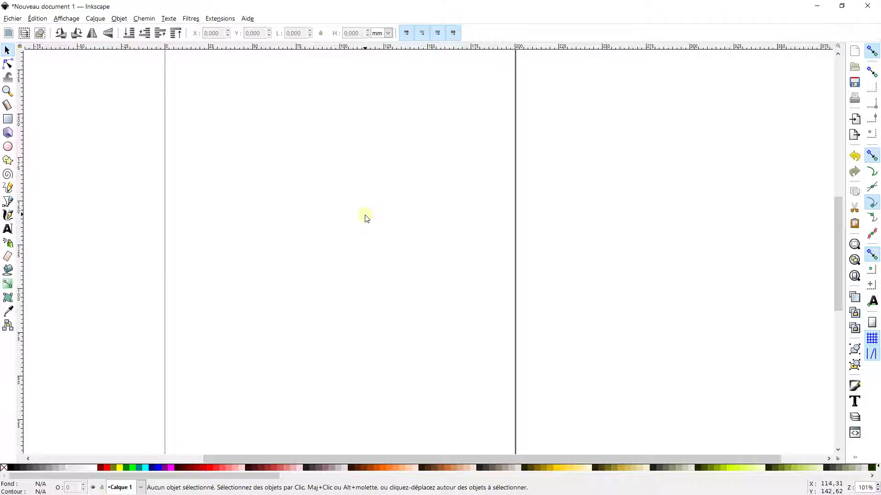
scroll(367, 219, "down", 2, "ctrl")
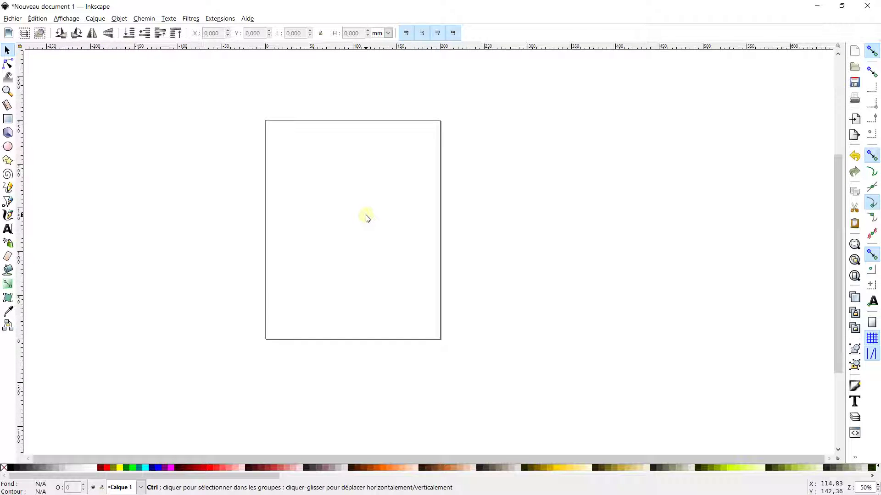
scroll(367, 219, "up", 2, "ctrl")
scroll(366, 218, "up", 1, "ctrl")
scroll(367, 218, "down", 4, "ctrl")
scroll(367, 218, "up", 4, "ctrl")
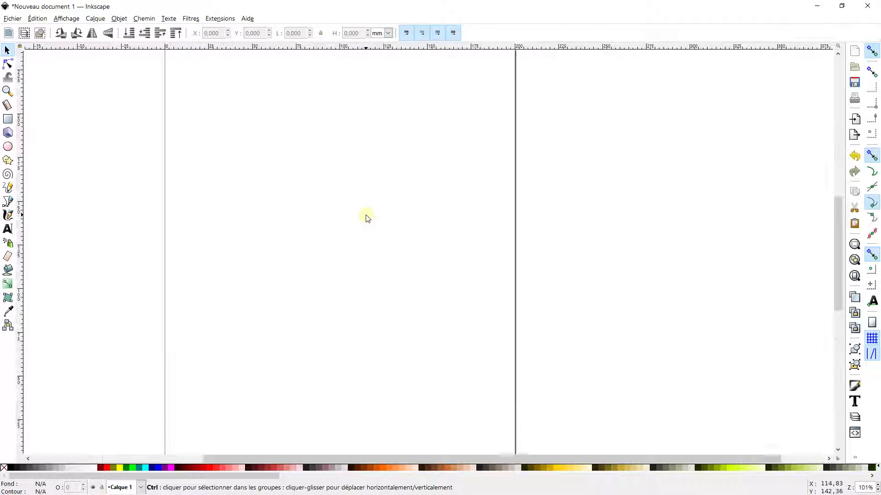
scroll(367, 218, "down", 2, "ctrl")
scroll(367, 218, "up", 2, "ctrl")
scroll(367, 219, "down", 2, "ctrl")
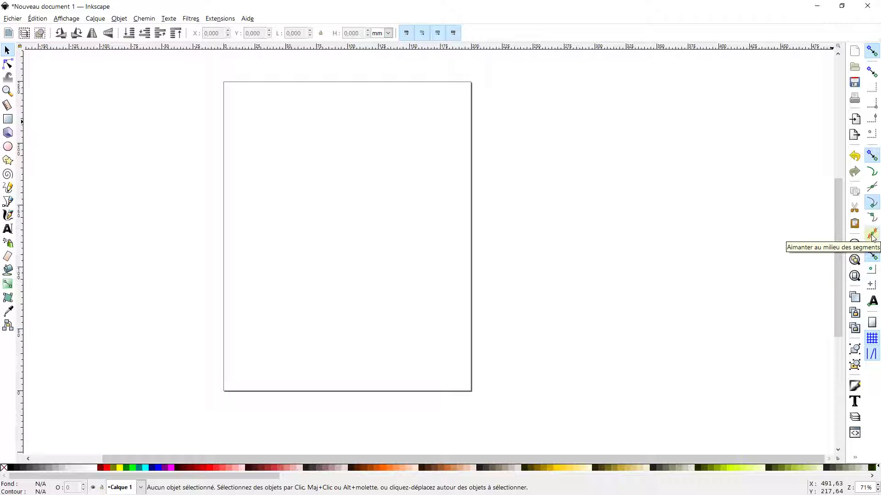
Try toggling the snapping options for cusp nodes and other points
left_click(872, 202)
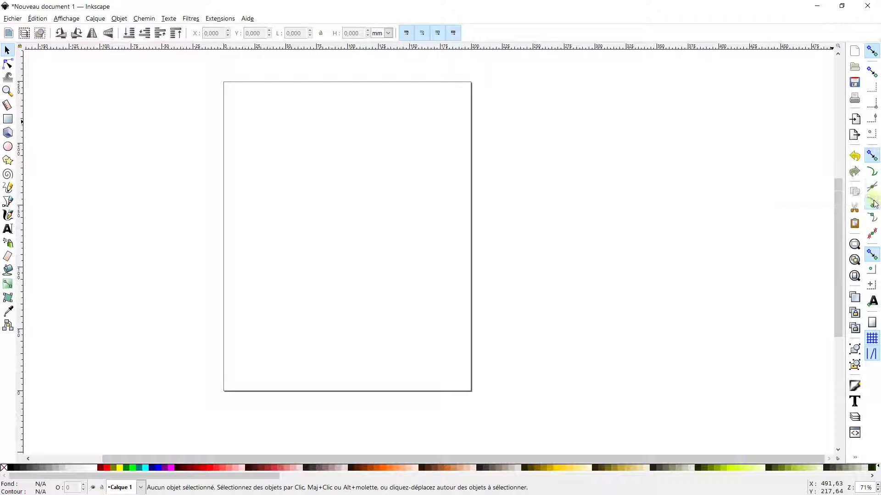
left_click(871, 254)
Draw a rectangle about 114 mm wide and 45 mm high in the upper part of the page
scroll(333, 167, "up", 1)
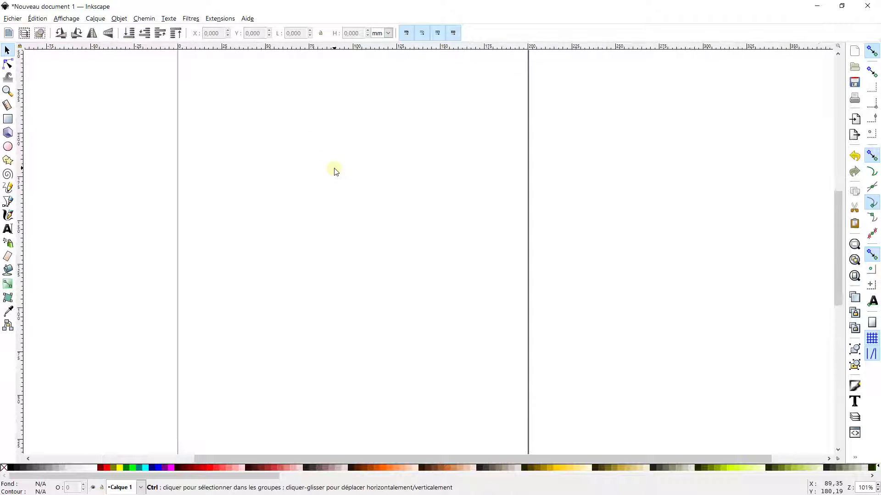
left_click(8, 119)
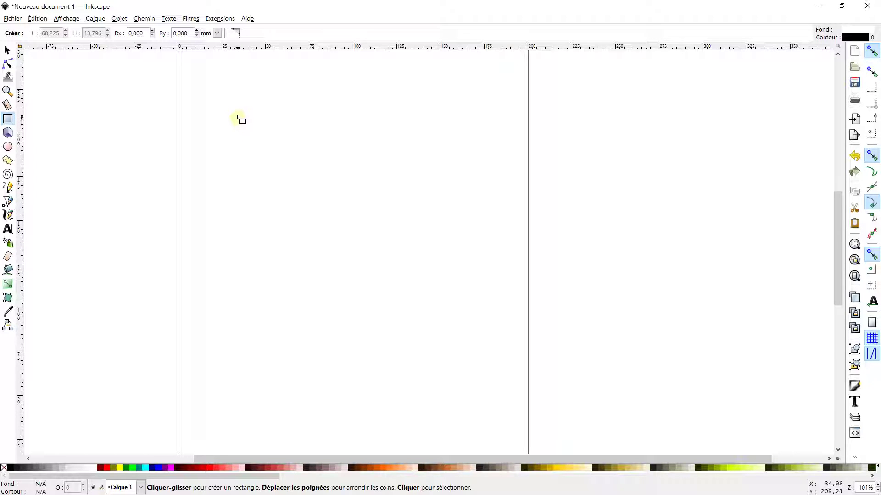
left_click_drag(238, 118, 436, 195)
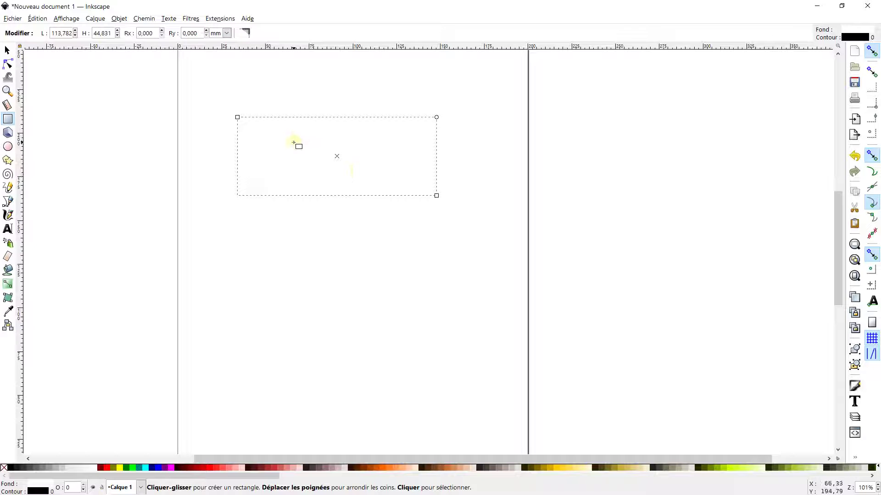
Resize the rectangle to about 121 mm wide and 53.5 mm high and move it to about X 26, Y 167 mm
left_click(7, 49)
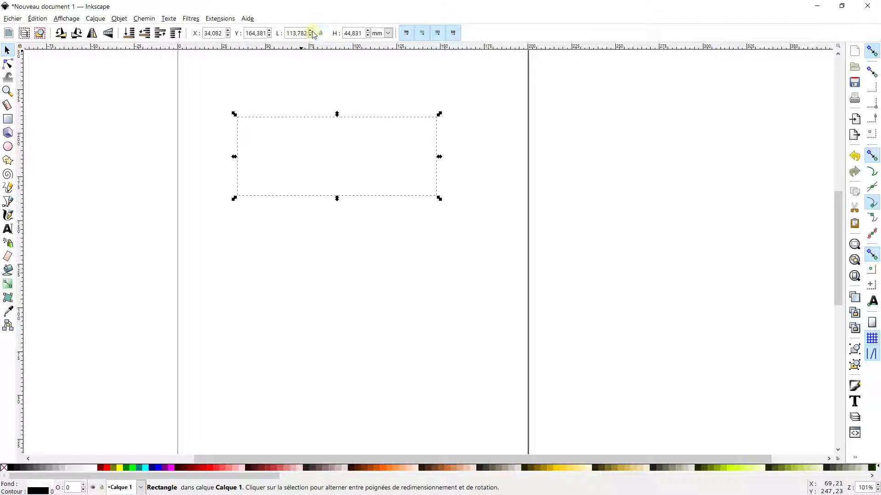
left_click_drag(311, 32, 318, 34)
left_click_drag(371, 33, 374, 57)
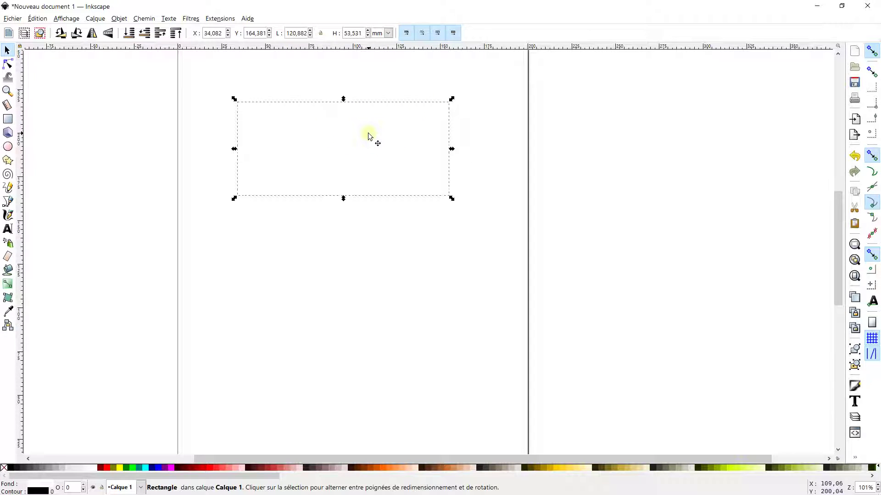
mouse_move(369, 136)
left_mouse_down()
mouse_move(385, 156)
mouse_move(355, 132)
left_mouse_up()
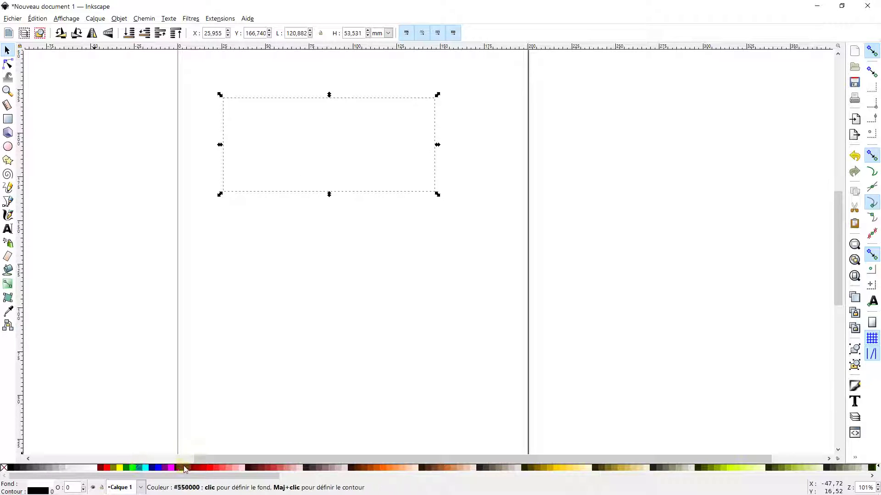
Fill the rectangle with dark green (008000) and open the Fill and Stroke settings in a widened dock
left_click(126, 467)
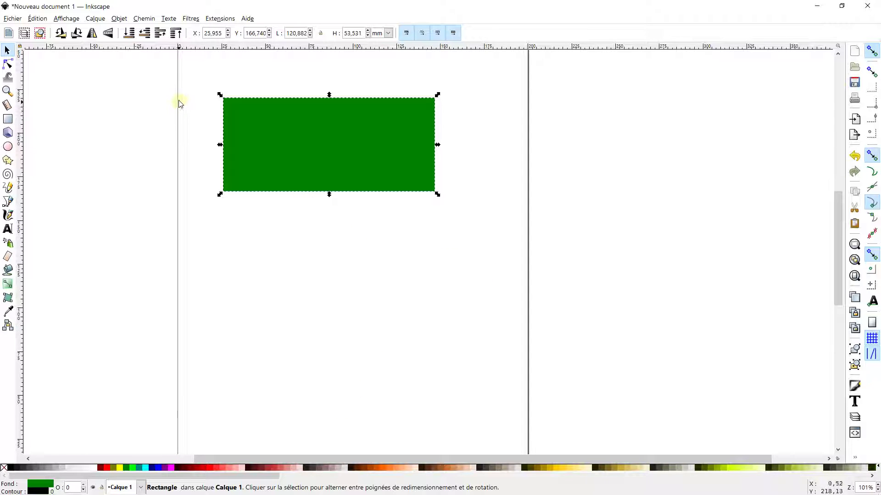
left_click(120, 19)
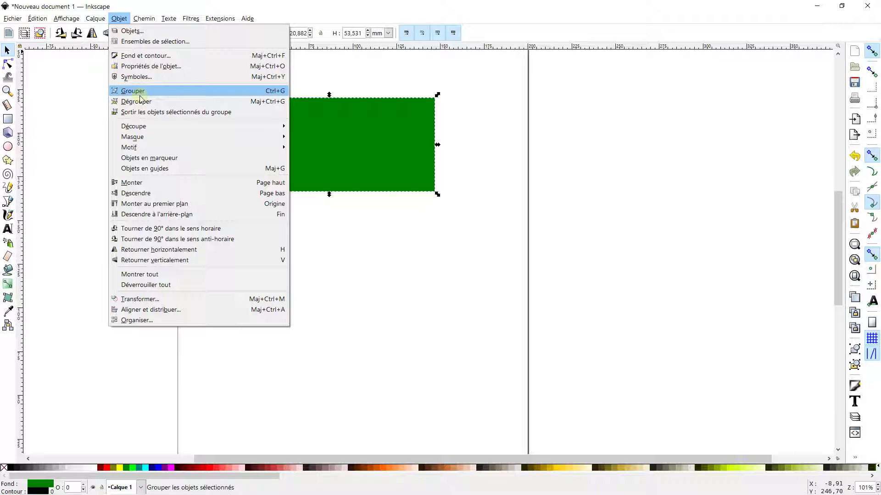
left_click(143, 56)
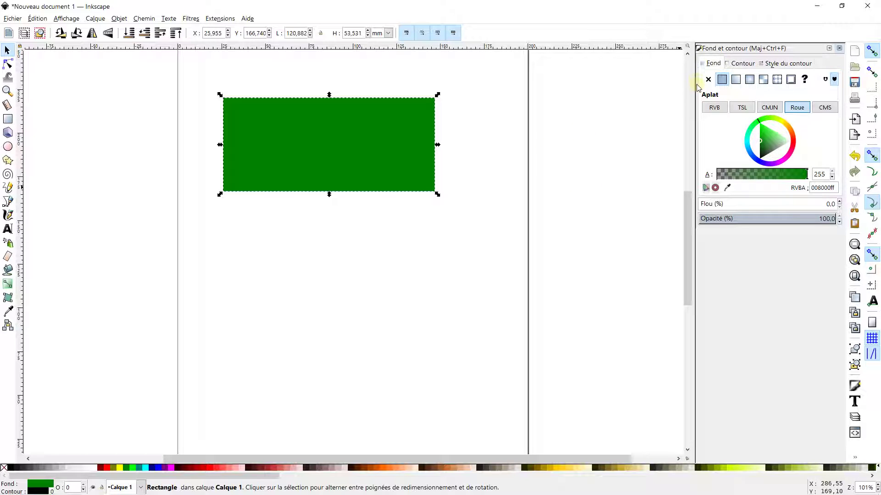
left_click_drag(694, 86, 663, 86)
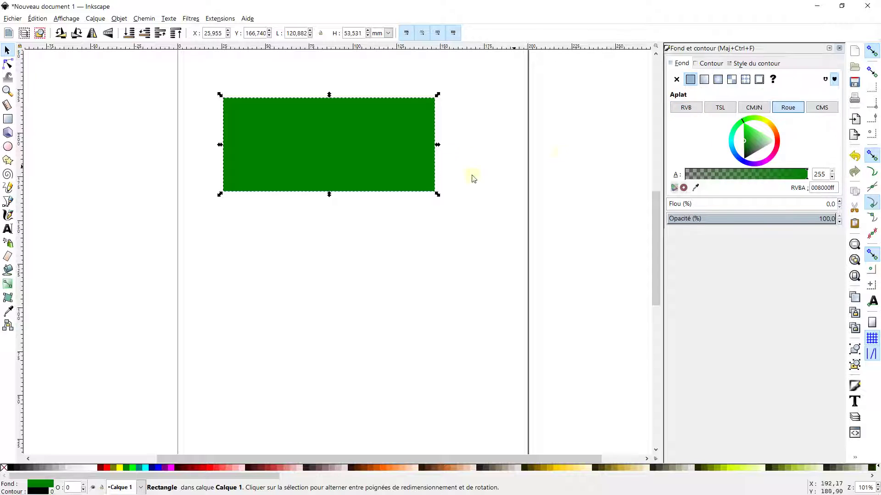
Reposition the rectangle with its height reduced to about 50 mm and change its fill to light green
mouse_move(348, 159)
left_mouse_down()
mouse_move(359, 122)
mouse_move(334, 156)
mouse_move(357, 158)
mouse_move(358, 146)
left_mouse_up()
mouse_move(345, 190)
left_mouse_down()
mouse_move(341, 243)
mouse_move(342, 173)
mouse_move(342, 189)
left_mouse_up()
left_click_drag(754, 137, 757, 132)
Give the rectangle a red stroke with a width of 3.8 mm
left_click(708, 64)
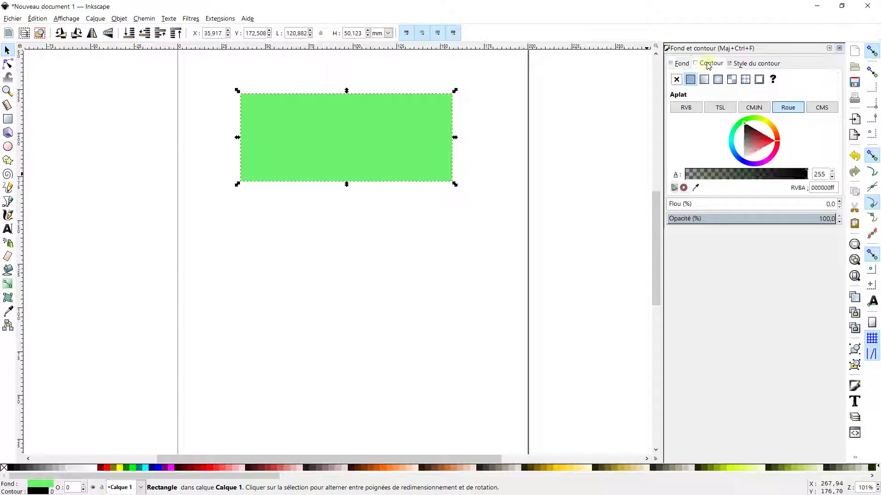
left_click(697, 64)
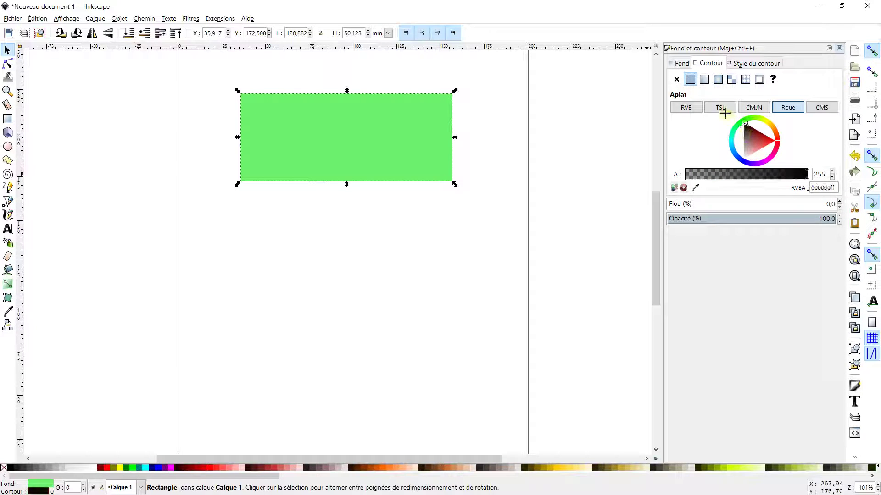
left_click_drag(743, 137, 785, 141)
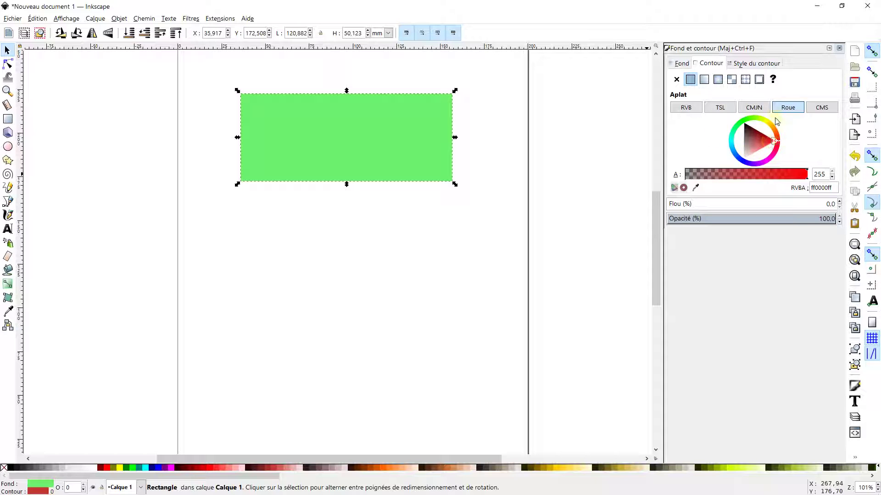
left_click(741, 64)
left_click_drag(769, 79, 769, 83)
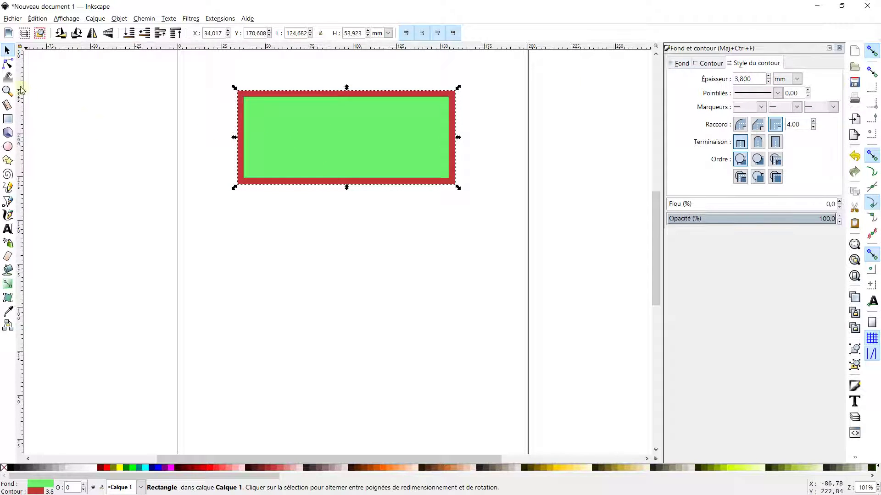
Draw an ellipse below the rectangle with radii of about 41 mm horizontally and 20 mm vertically
left_click(9, 121)
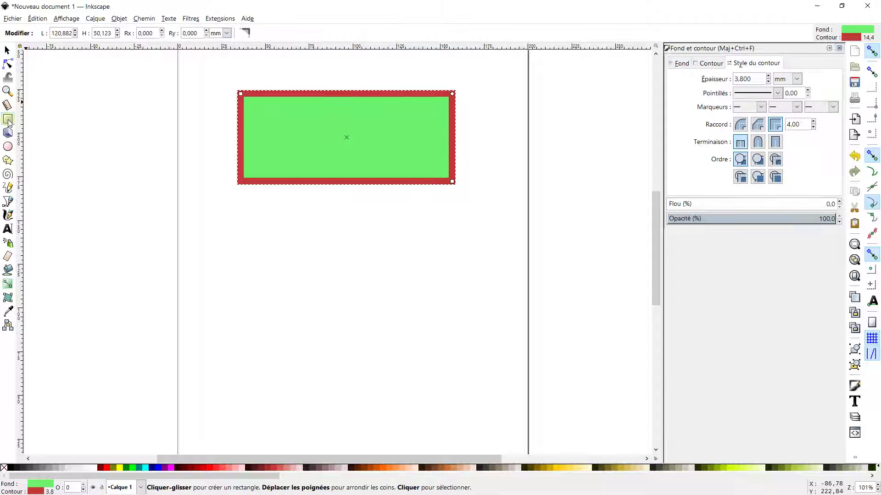
left_click(8, 147)
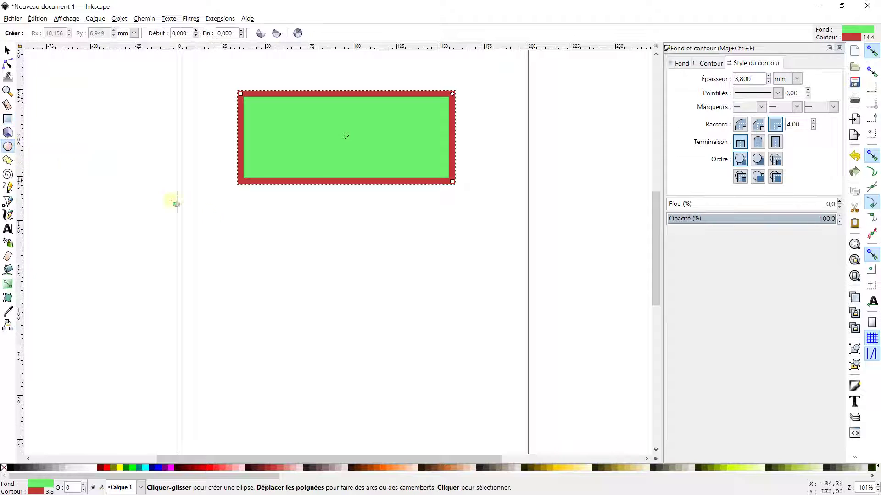
left_click_drag(292, 234, 441, 306)
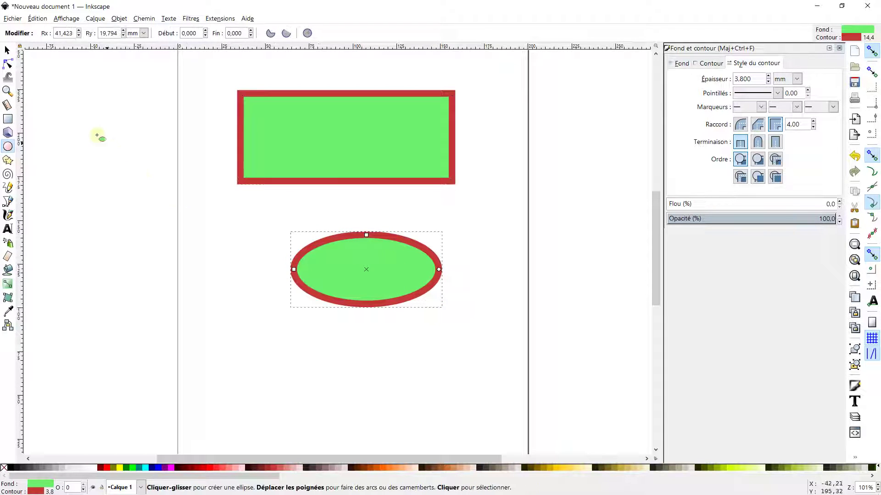
Move the rectangle slightly up and to the right and place the ellipse below it at about X 47, Y 111 mm
left_click(7, 50)
left_click_drag(345, 288, 329, 287)
left_click(203, 213)
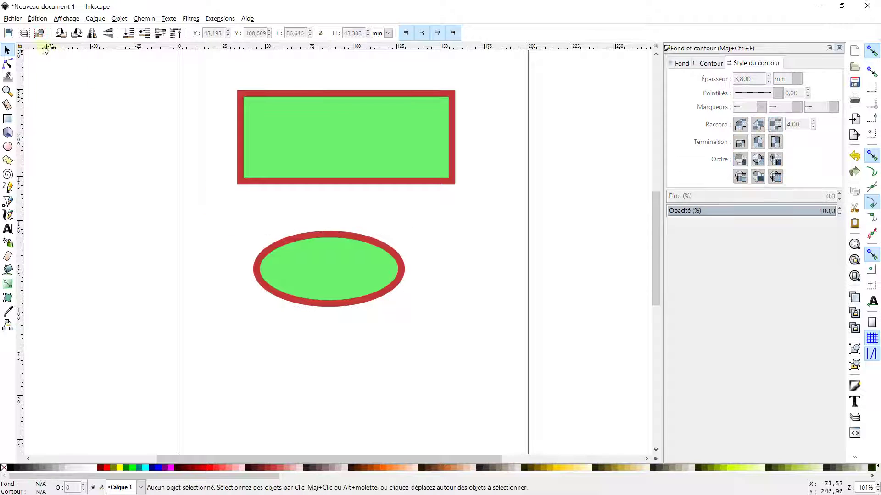
mouse_move(264, 123)
left_mouse_down()
mouse_move(377, 131)
mouse_move(378, 108)
mouse_move(362, 130)
mouse_move(379, 107)
left_mouse_up()
left_click_drag(336, 288, 345, 268)
left_click(195, 186)
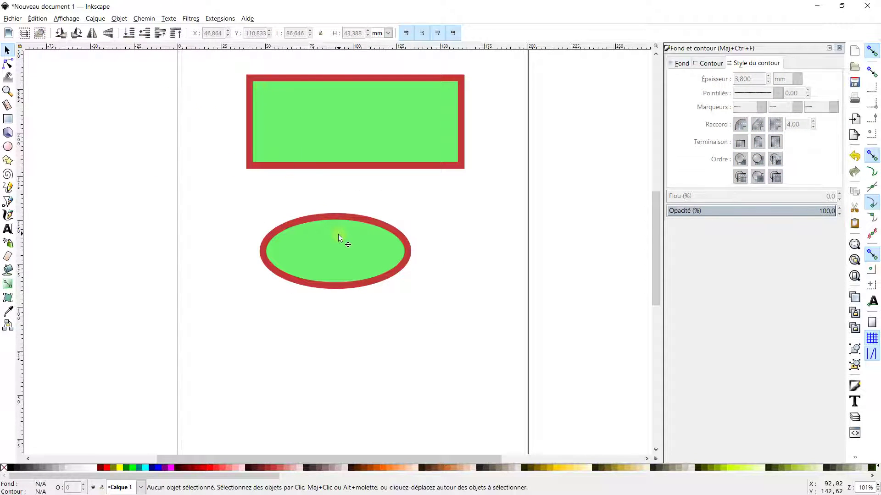
left_click_drag(347, 246, 348, 159)
scroll(327, 234, "down", 2)
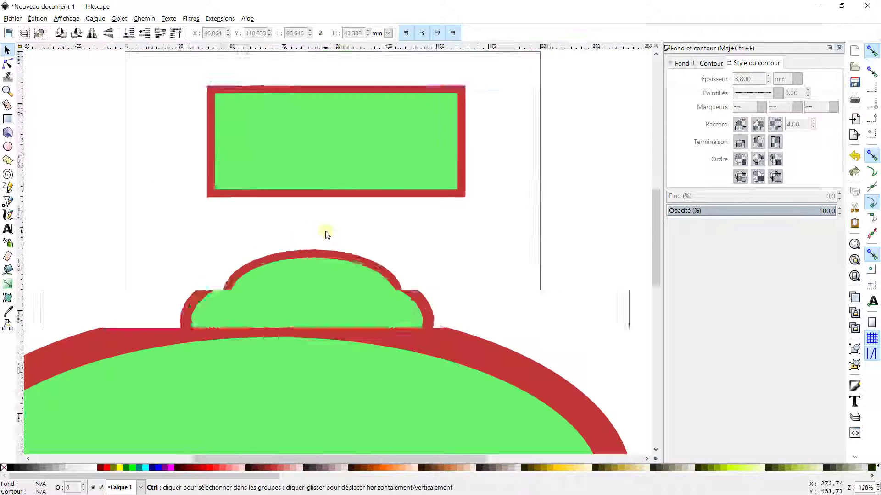
scroll(321, 289, "down", 1)
scroll(330, 257, "down", 2)
scroll(342, 202, "down", 3)
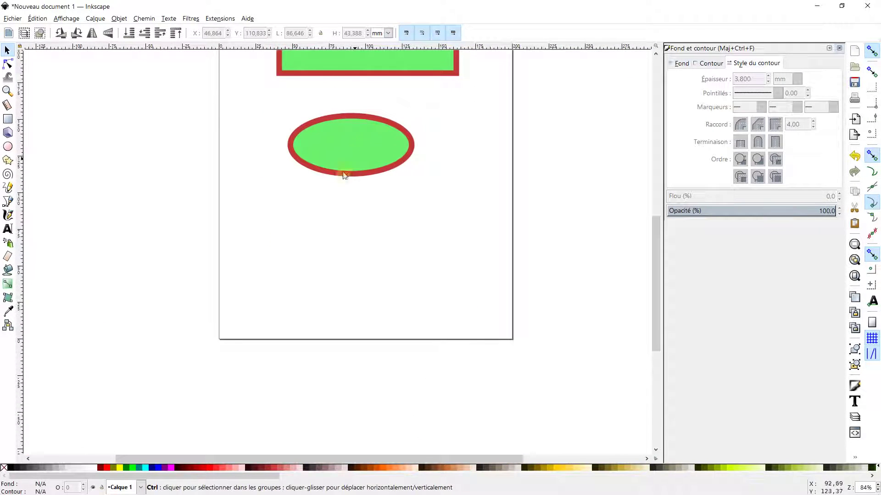
scroll(312, 197, "up", 2)
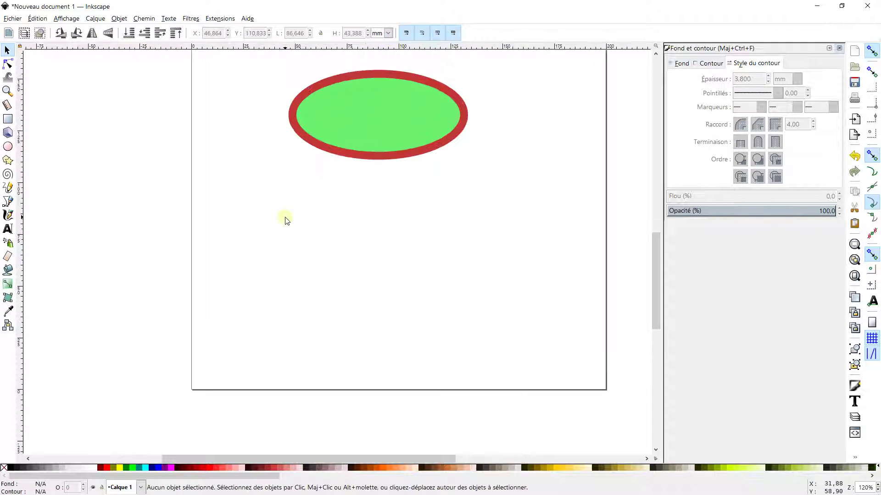
Draw a closed Bezier path across the page's lower part with a wavy upper edge, about 217 mm wide and 82 mm high
left_click(8, 205)
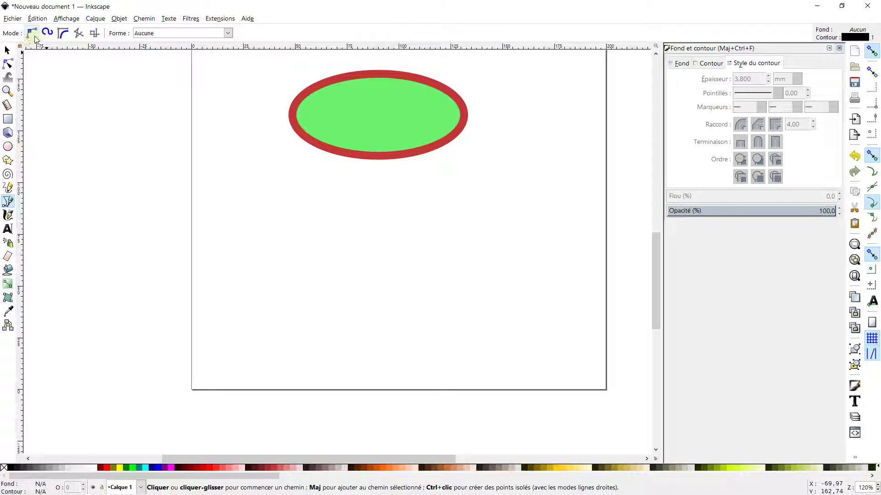
left_click(190, 277)
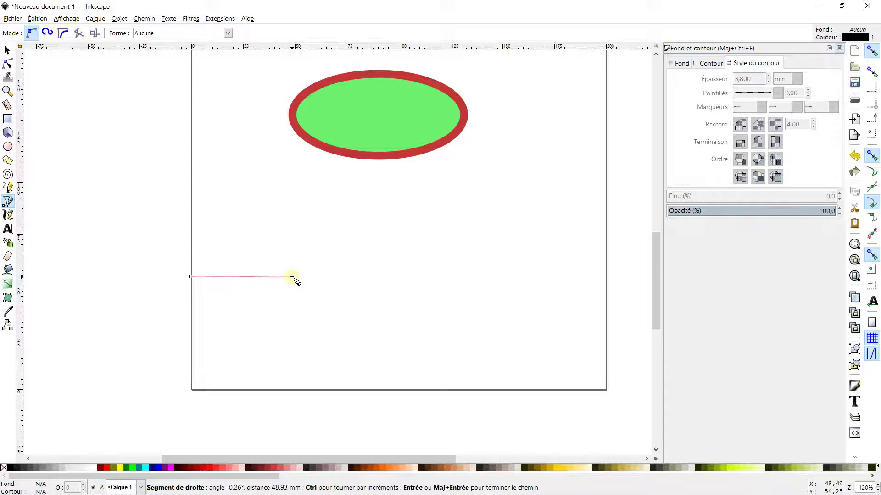
left_click_drag(293, 276, 330, 328)
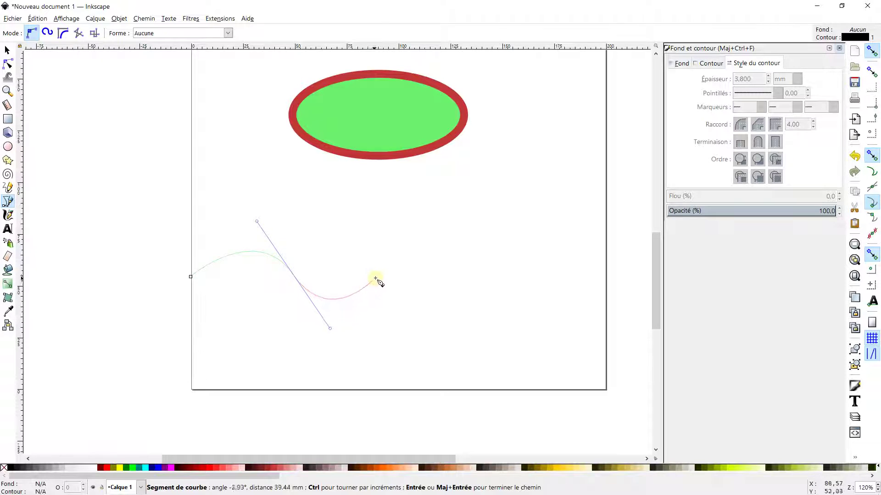
left_click_drag(379, 273, 599, 250)
left_click_drag(622, 276, 623, 302)
left_click(622, 402)
left_click(421, 411)
left_click(173, 403)
left_click(191, 277)
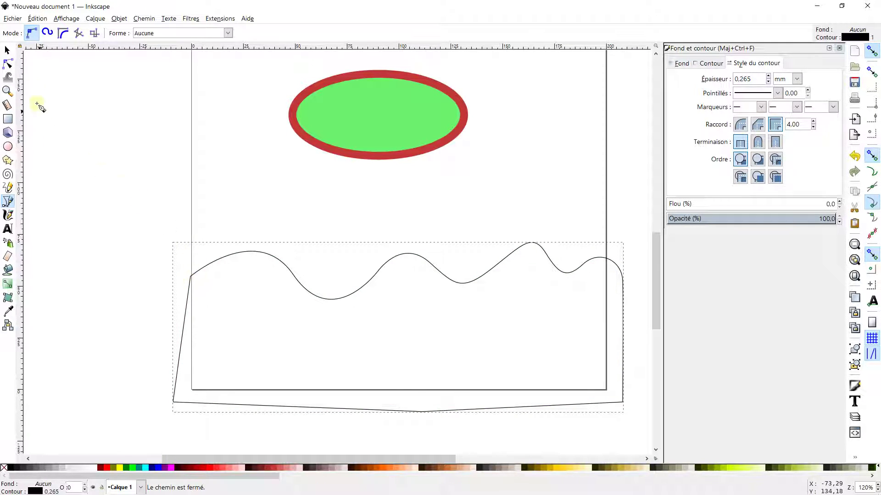
Give the wavy shape a flat light blue fill (6db5f1ff) and set its stroke width to 0 mm
left_click(7, 50)
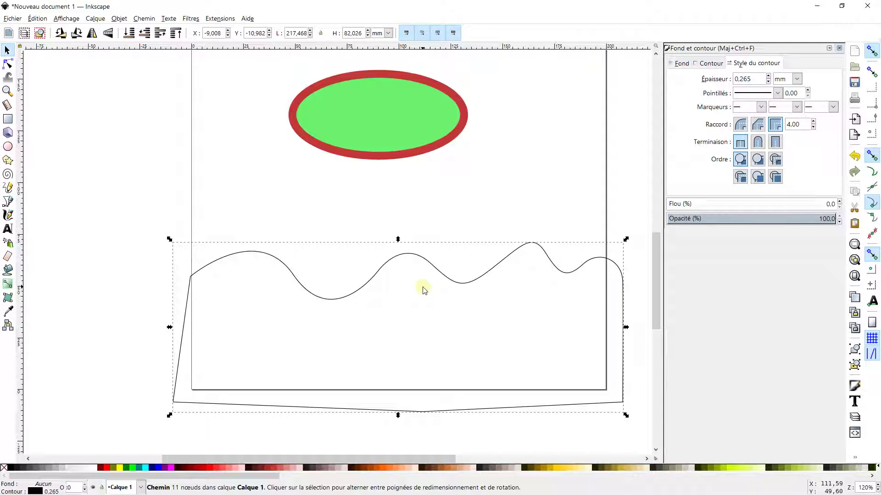
left_click(680, 65)
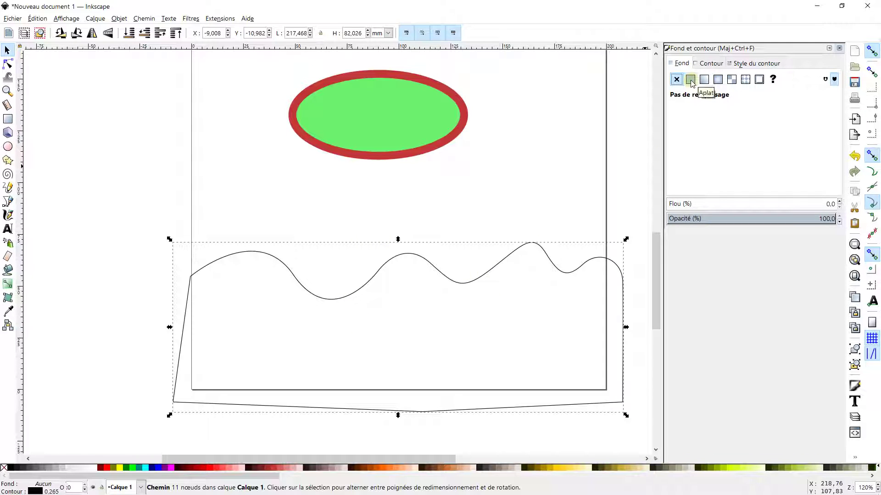
left_click(691, 81)
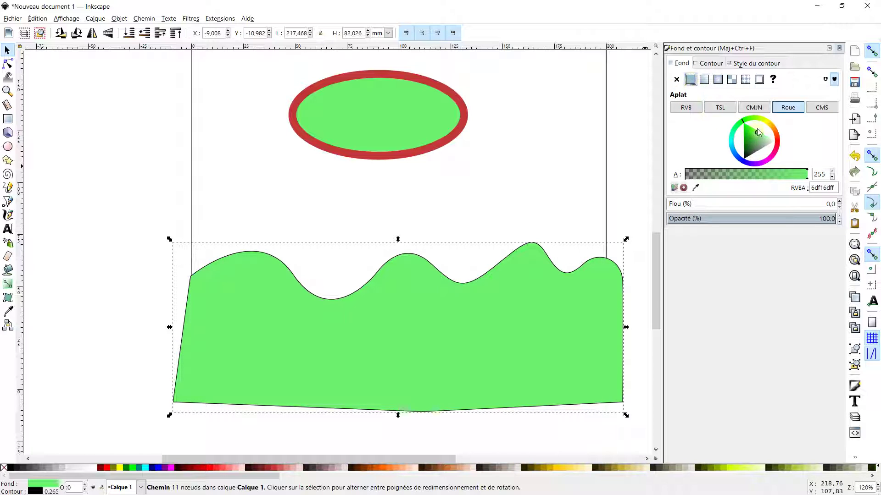
left_click(734, 155)
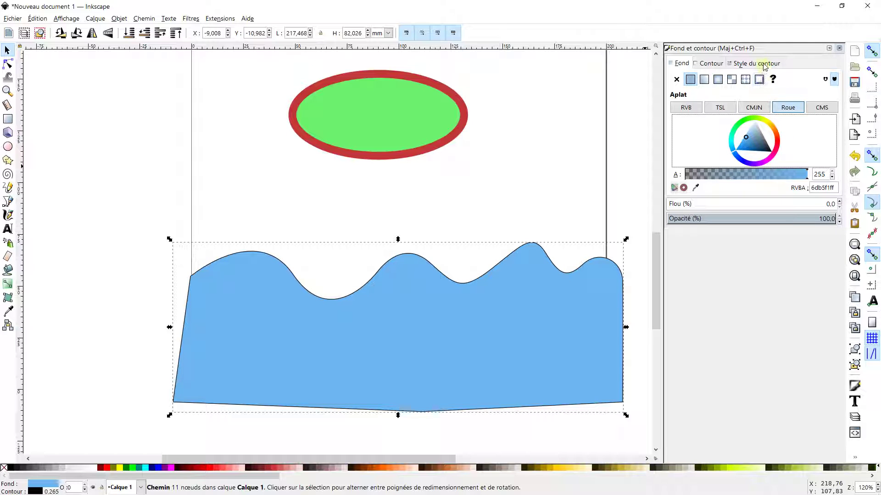
left_click(764, 65)
type("0")
key("Return")
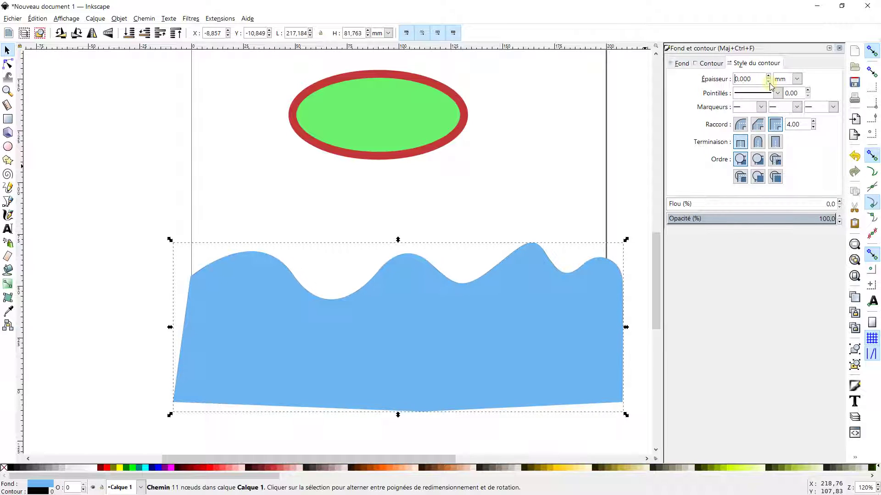
Move the blue wavy shape slightly down and left to about X -11, Y -15 mm and deselect it
left_click(7, 50)
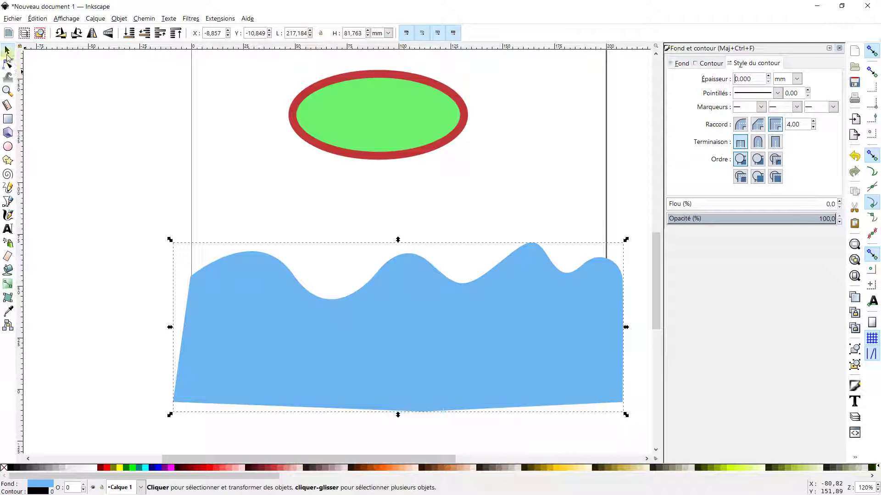
scroll(277, 233, "down", 4)
scroll(277, 233, "up", 4)
mouse_move(309, 339)
left_mouse_down()
mouse_move(381, 315)
mouse_move(306, 342)
mouse_move(318, 350)
left_mouse_up()
scroll(306, 299, "down", 2)
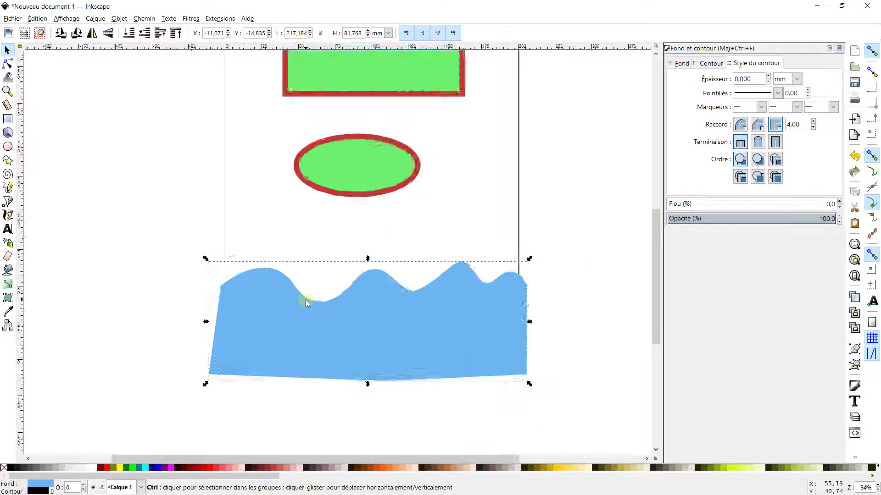
scroll(305, 299, "up", 1)
left_click(232, 196)
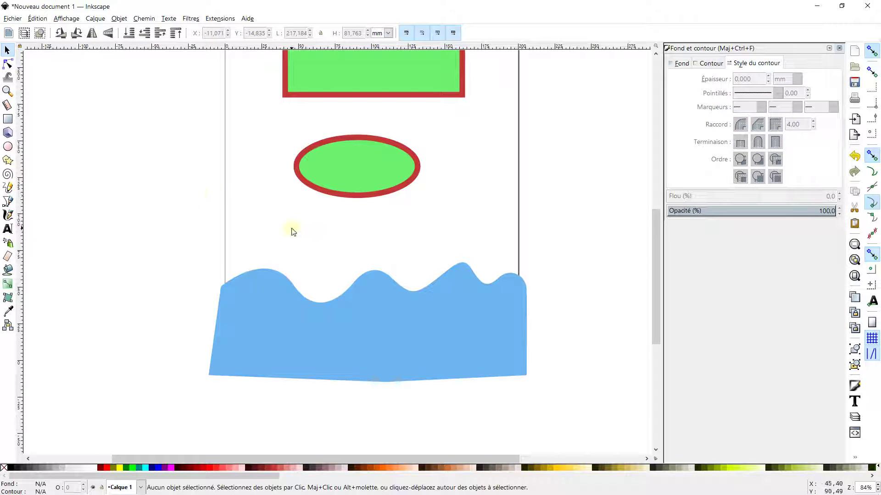
Add the text "TEXTE" in sans-serif at size 30 between the ellipse and the blue waves
scroll(305, 212, "up", 1)
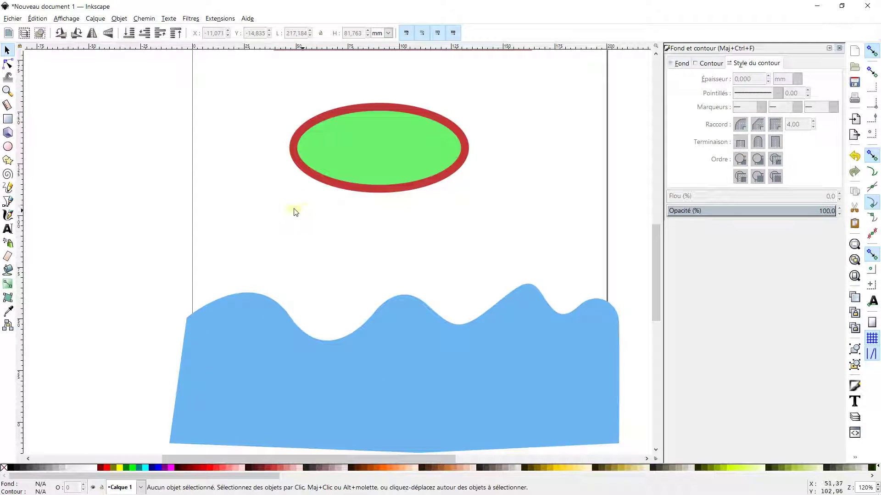
left_click(7, 229)
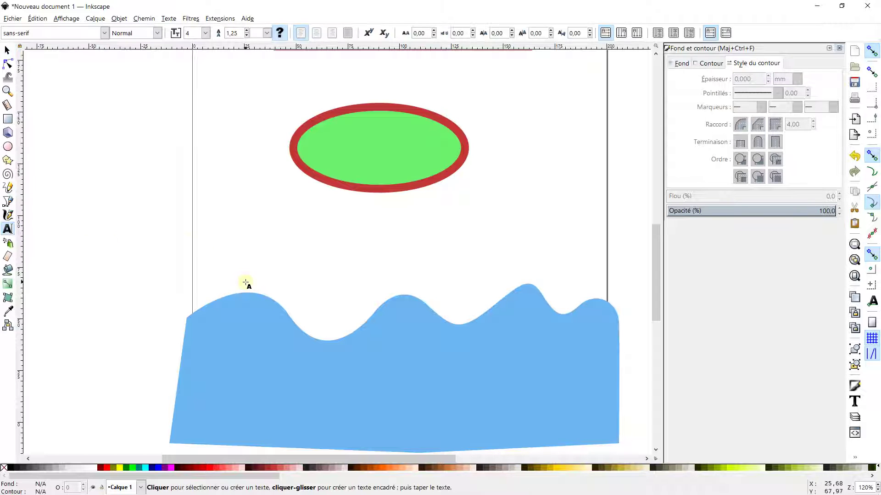
left_click(251, 243)
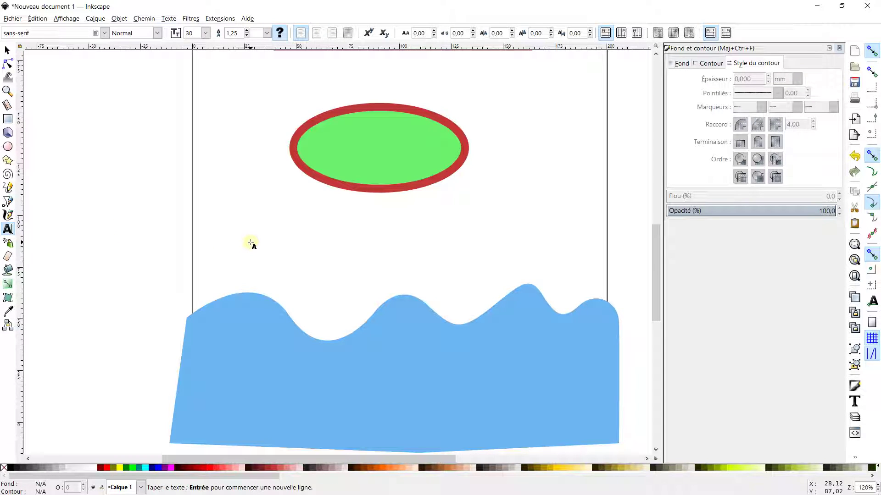
key("Caps_Lock")
type("TEXTE")
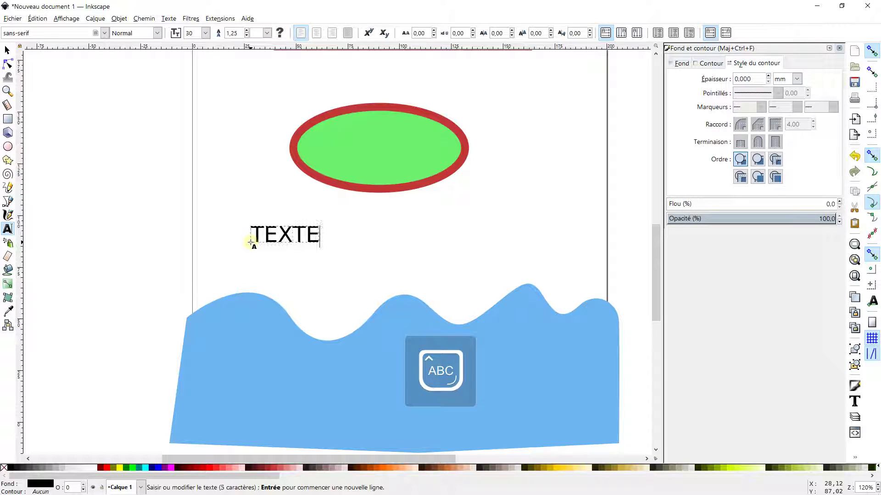
Enlarge the text to about 90 mm wide by 22.5 mm high and place it under the ellipse at about X 45, Y 77 mm
left_click(6, 49)
left_click_drag(322, 246, 427, 247)
left_click_drag(465, 223, 497, 211)
scroll(429, 204, "down", 1)
scroll(430, 204, "up", 1)
scroll(431, 185, "right", 1)
scroll(431, 188, "down", 1)
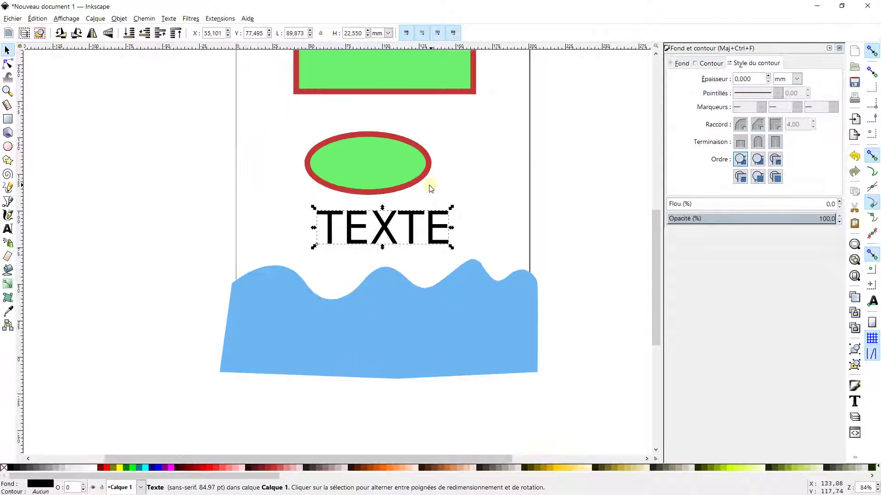
mouse_move(339, 223)
left_mouse_down()
mouse_move(324, 193)
mouse_move(324, 228)
left_mouse_up()
scroll(356, 224, "up", 1)
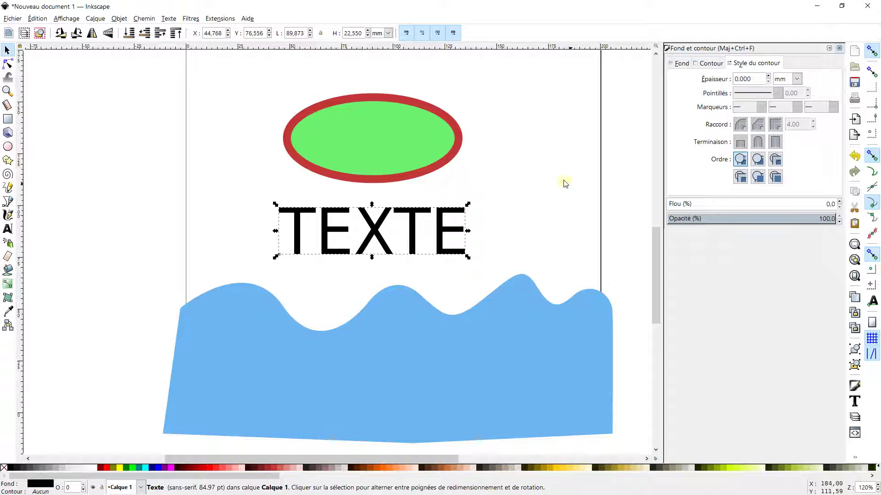
scroll(324, 226, "up", 1)
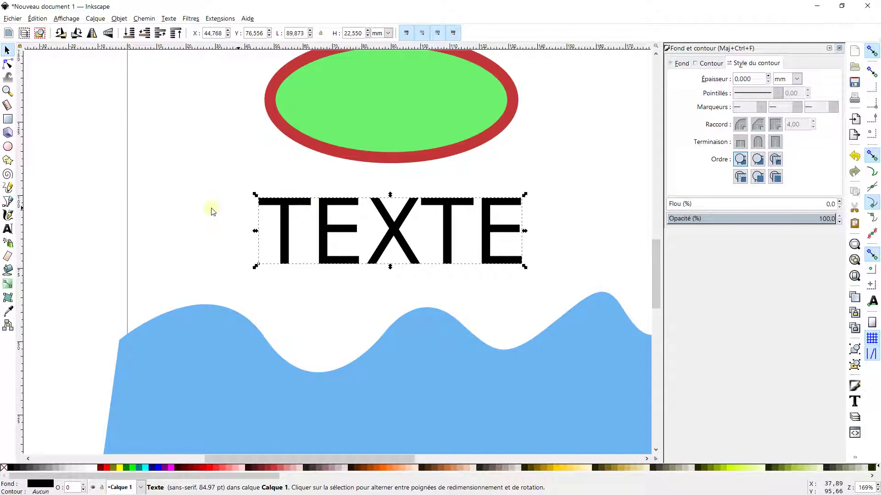
left_click(8, 228)
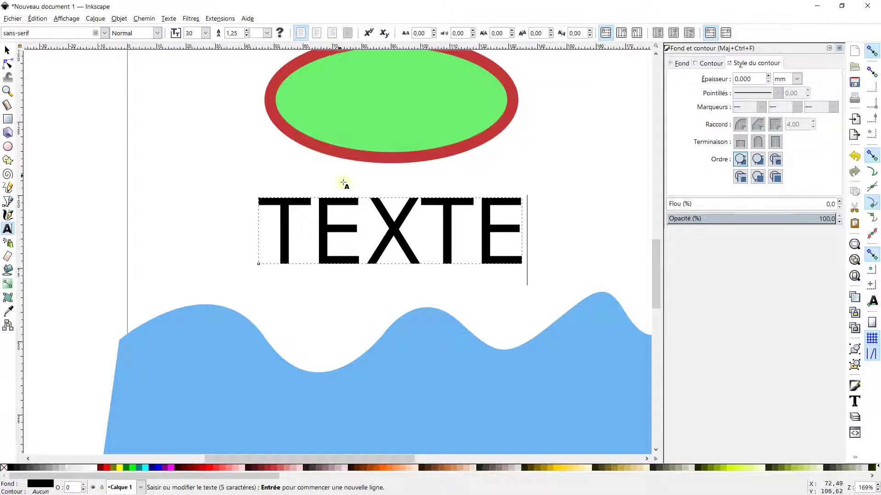
scroll(347, 188, "down", 2)
scroll(344, 280, "up", 3)
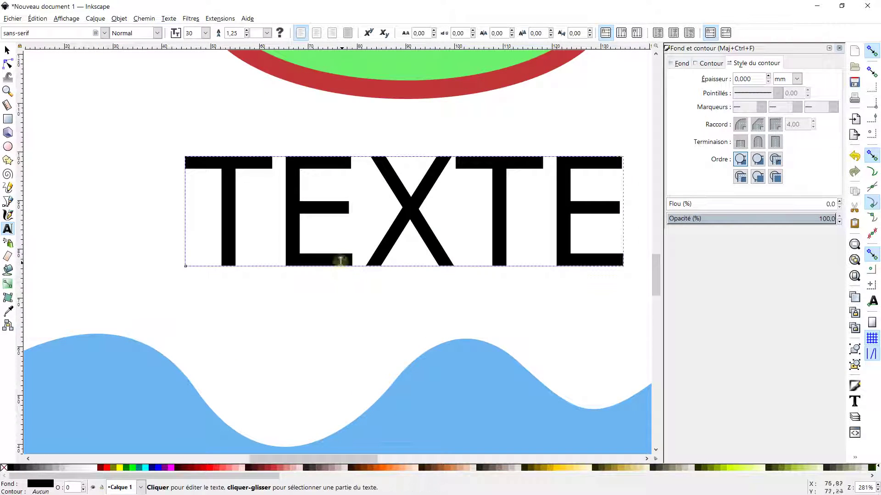
scroll(338, 259, "down", 5)
left_click(7, 50)
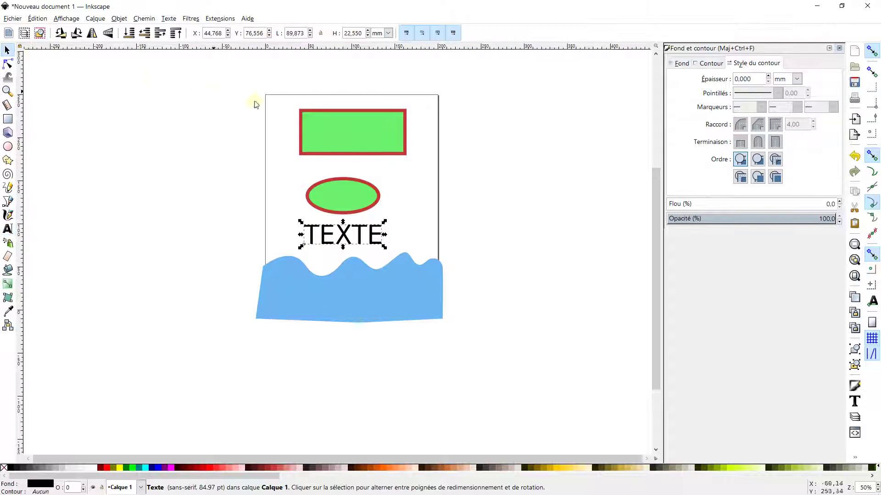
Move the green rectangle slightly left and up to about X 26, Y 183 mm
scroll(310, 117, "up", 2)
left_click(325, 128)
left_click_drag(389, 130, 367, 126)
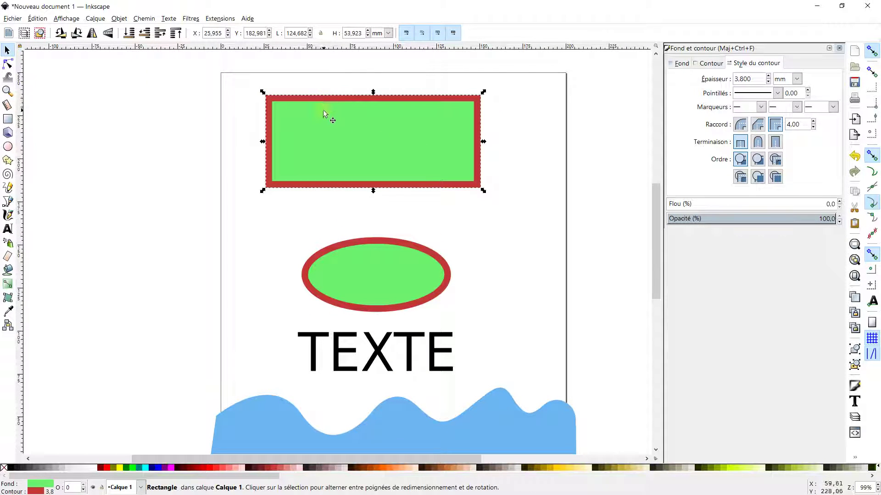
Center the rectangle horizontally relative to the page with Align and Distribute
left_click(124, 19)
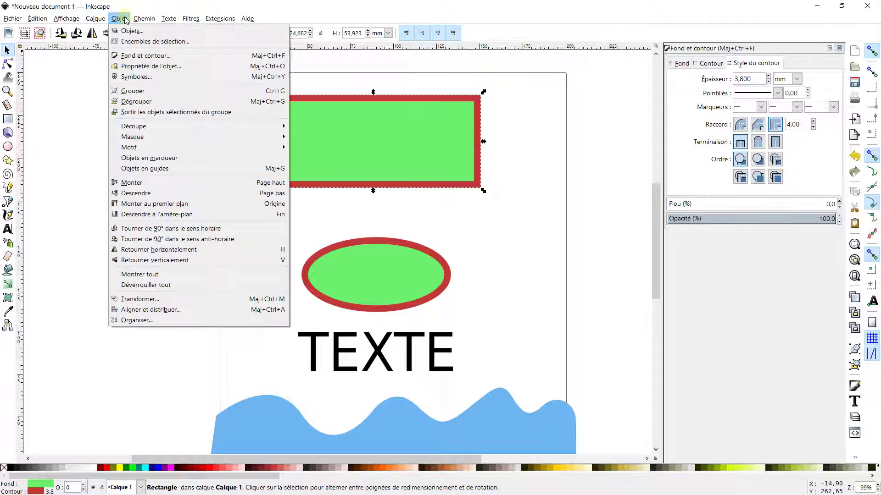
left_click(150, 310)
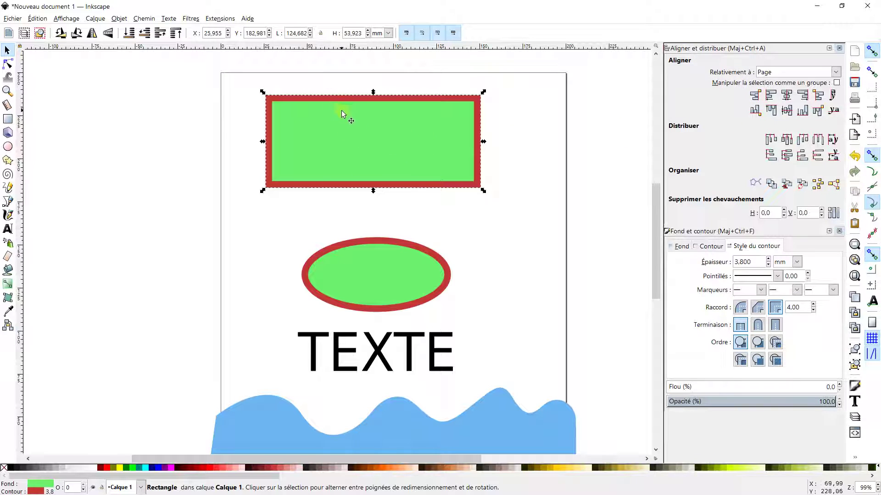
left_click(786, 72)
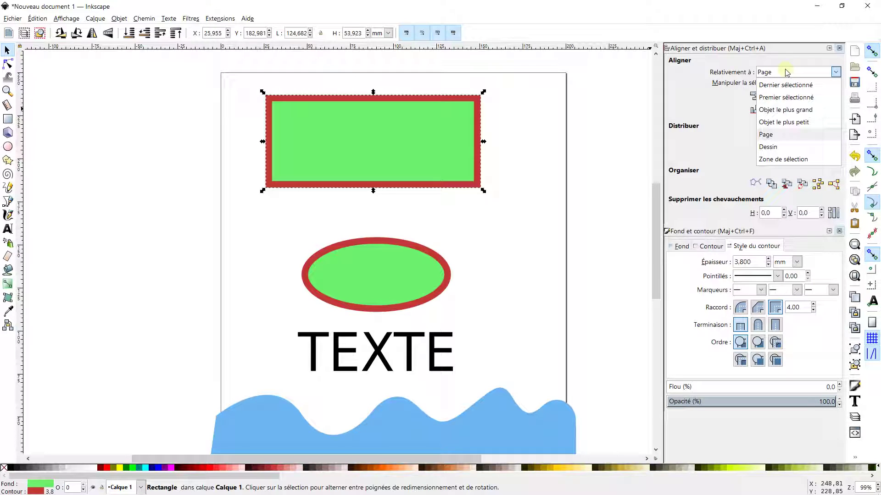
left_click(772, 138)
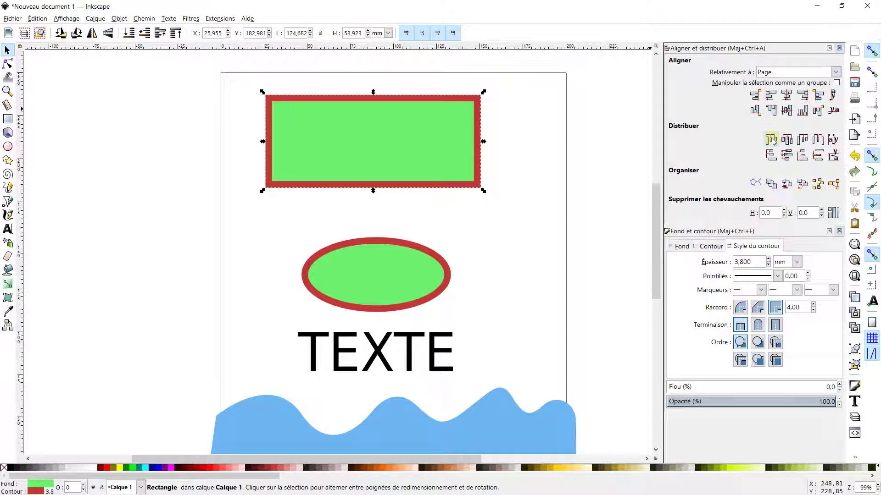
left_click(786, 95)
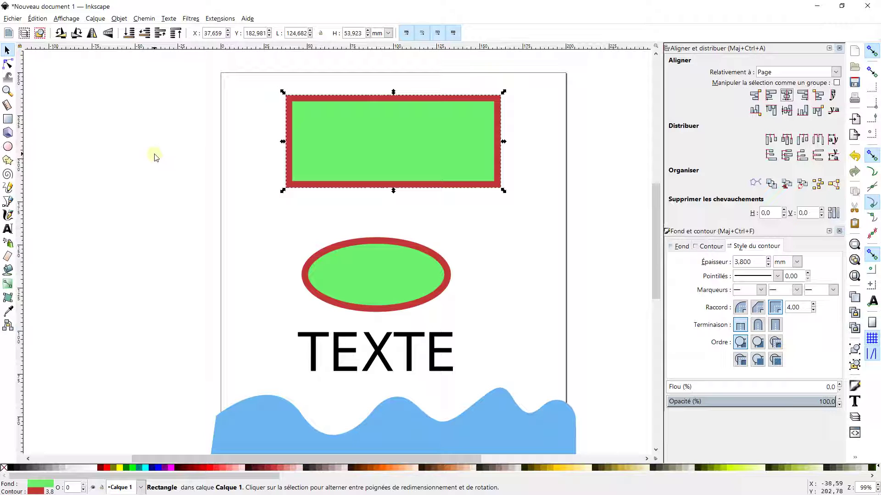
Turn the canvas grid on and off again
left_click(65, 23)
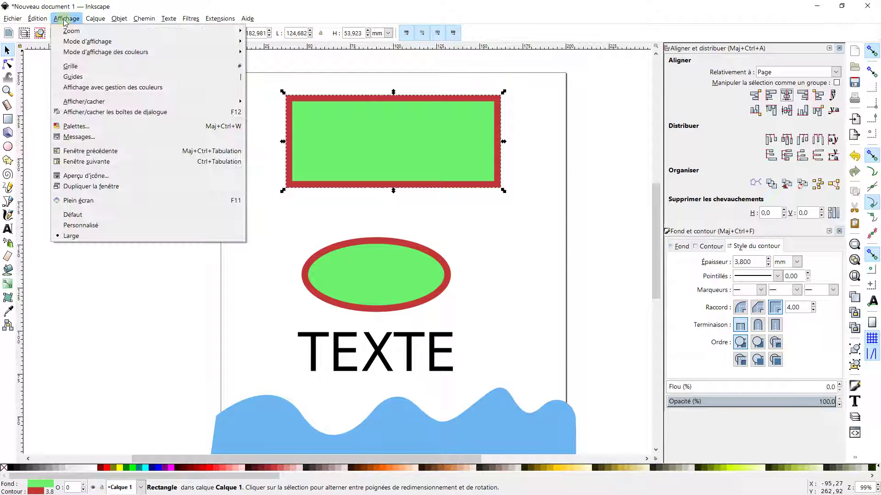
left_click(69, 67)
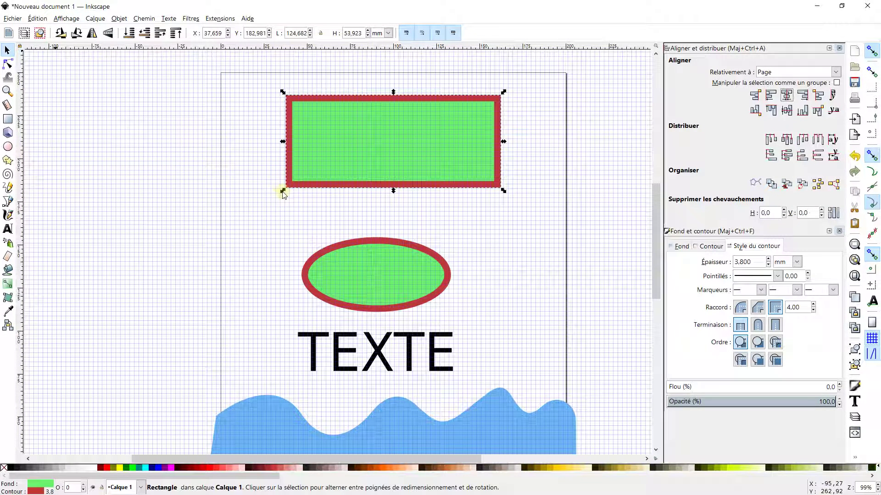
left_click(63, 20)
left_click(76, 66)
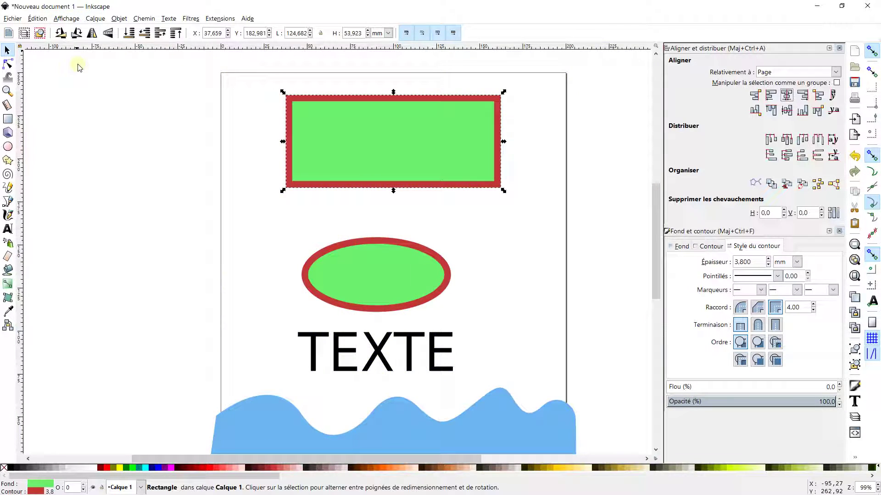
Place a vertical guide on the page between its left edge and the rectangle
left_click(65, 19)
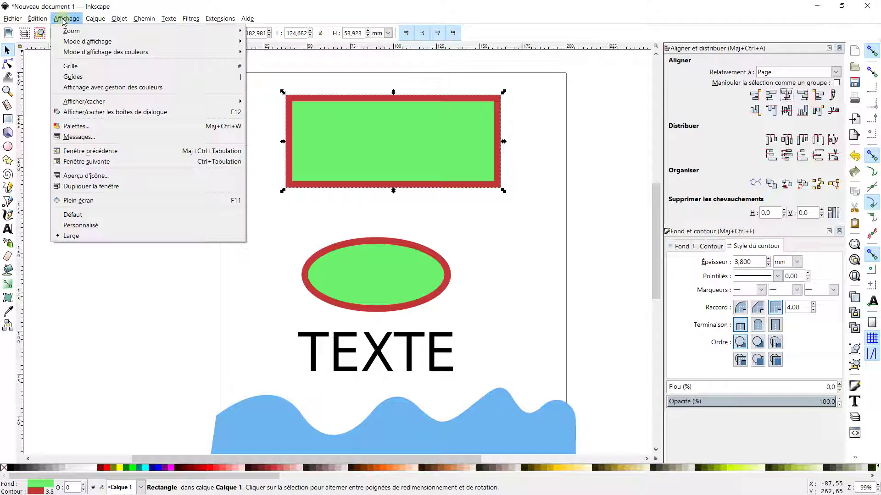
left_click(76, 68)
left_click_drag(25, 116, 246, 110)
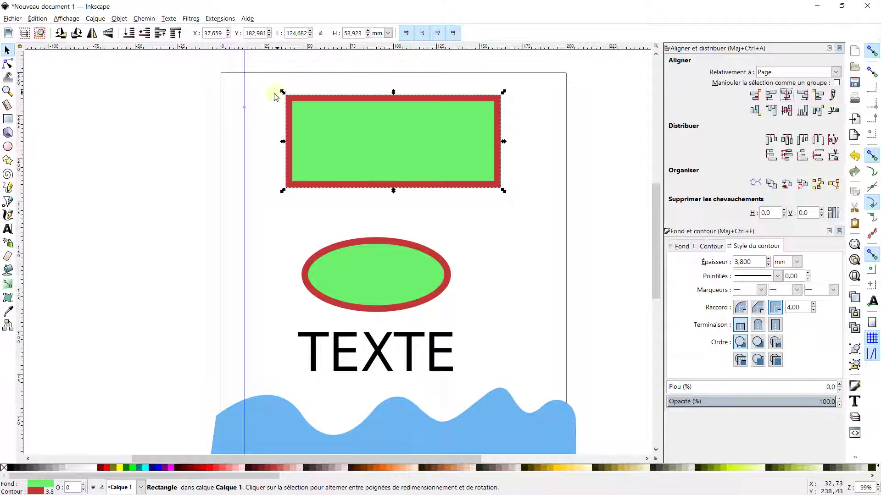
Try the Métal brillant bevel filter on the green rectangle, and undo it
left_click(190, 19)
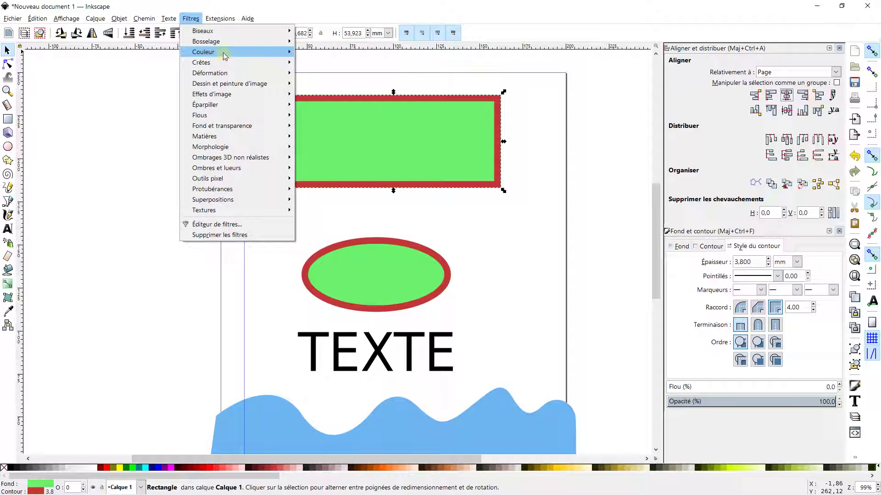
mouse_move(248, 44)
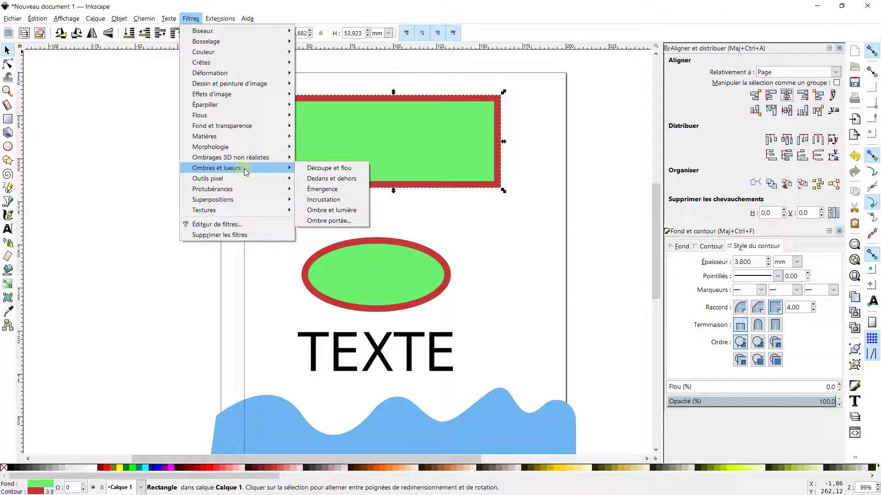
mouse_move(247, 168)
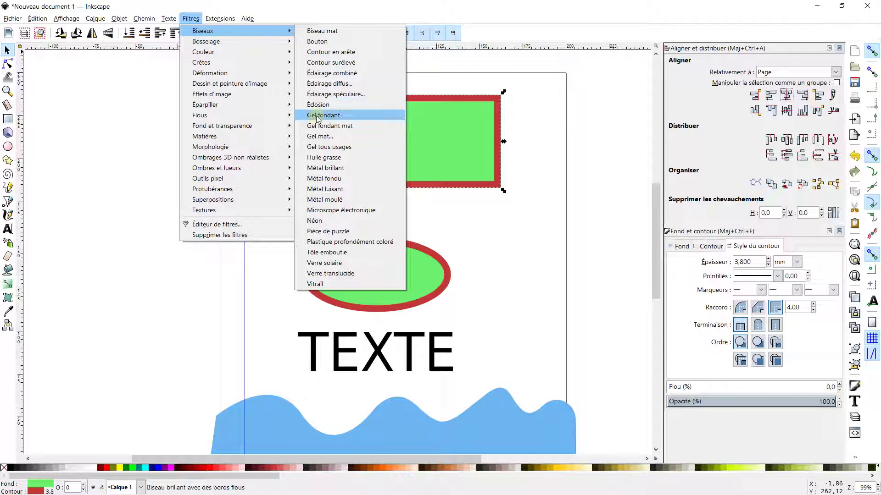
left_click(327, 169)
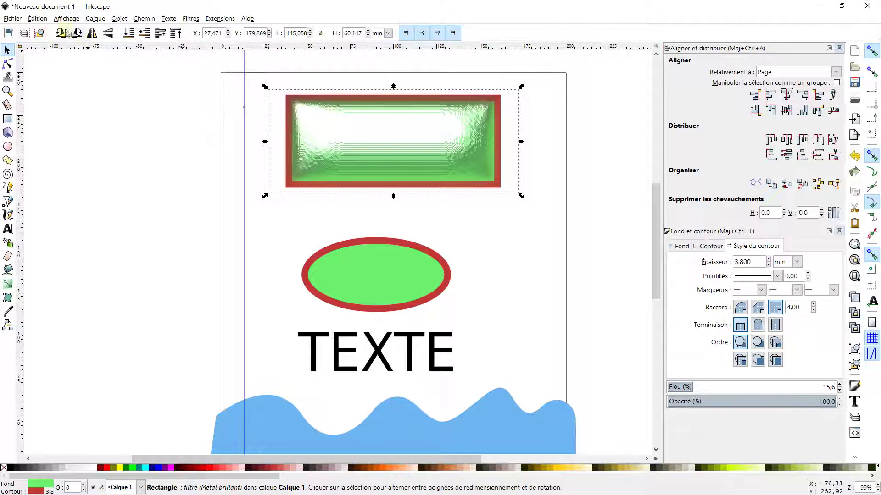
left_click(42, 19)
left_click(49, 31)
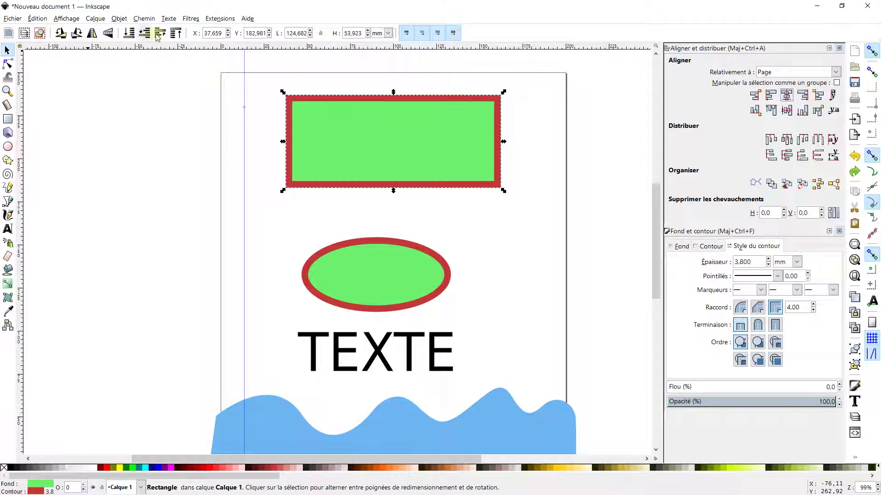
Try the Métal souple material filter on the green rectangle, and undo it
left_click(191, 18)
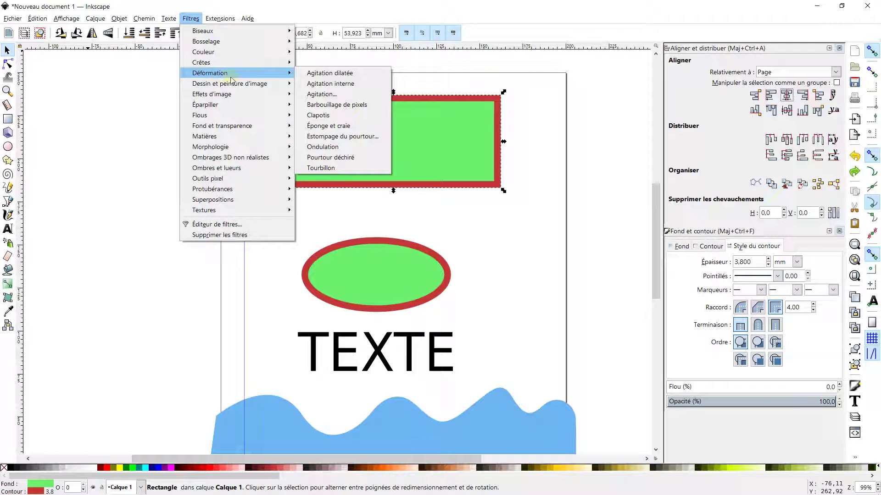
mouse_move(248, 116)
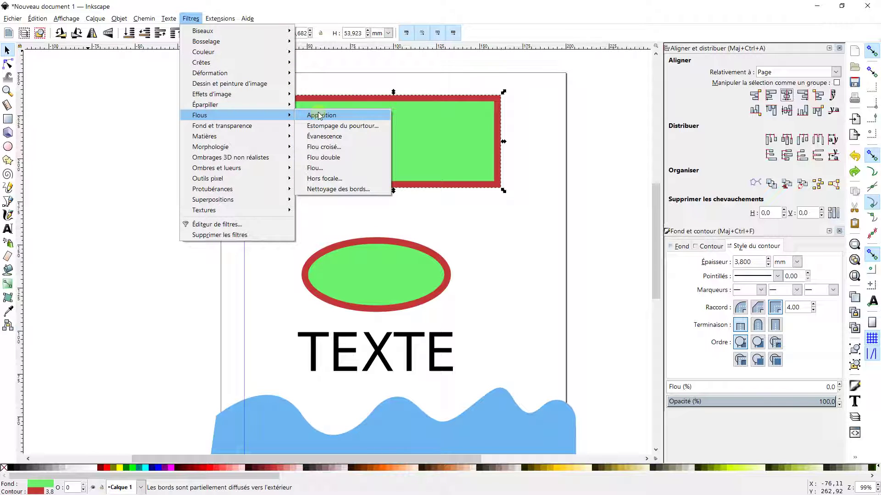
mouse_move(238, 144)
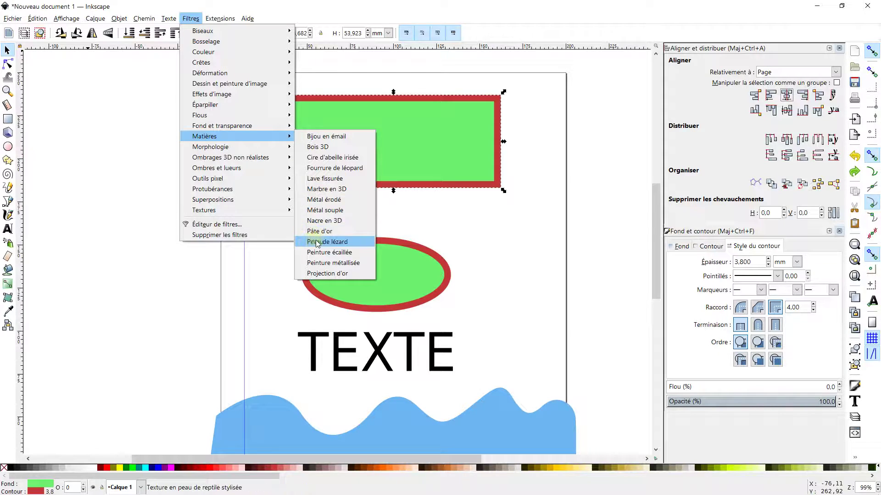
left_click(320, 210)
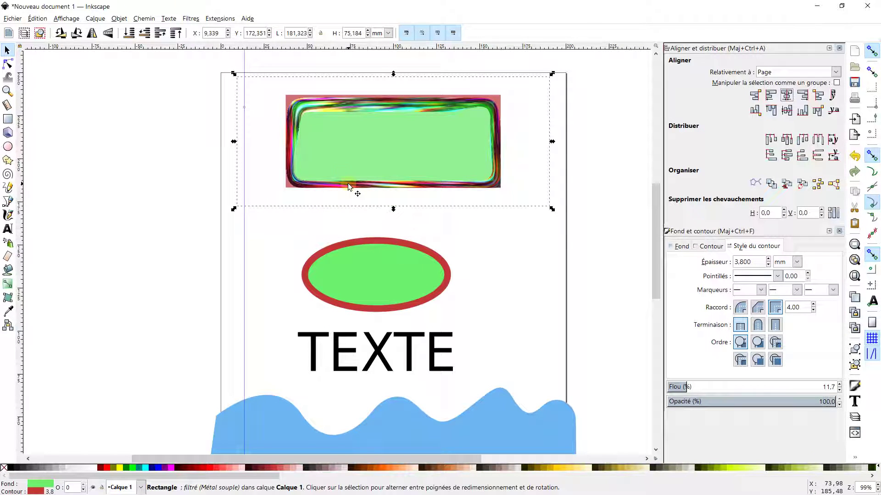
left_click(38, 19)
left_click(46, 29)
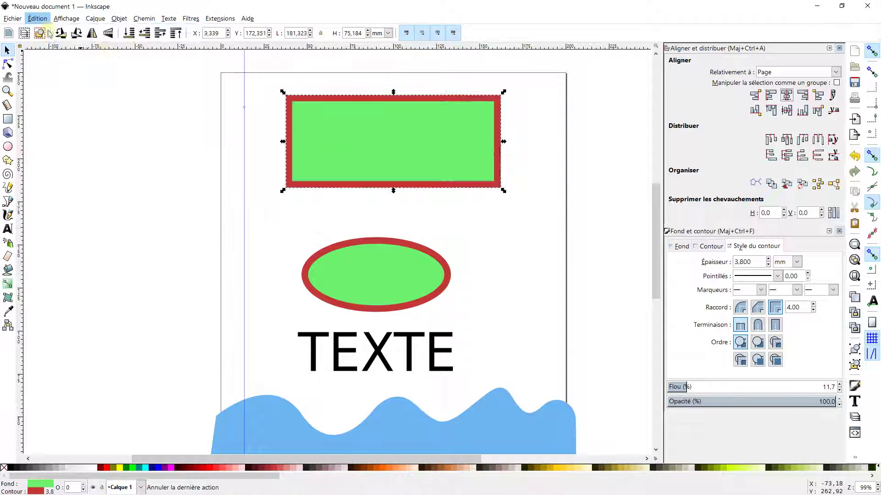
Deselect the green rectangle, with the whole page and all its objects in view
scroll(262, 164, "down", 3)
scroll(275, 174, "left", 3)
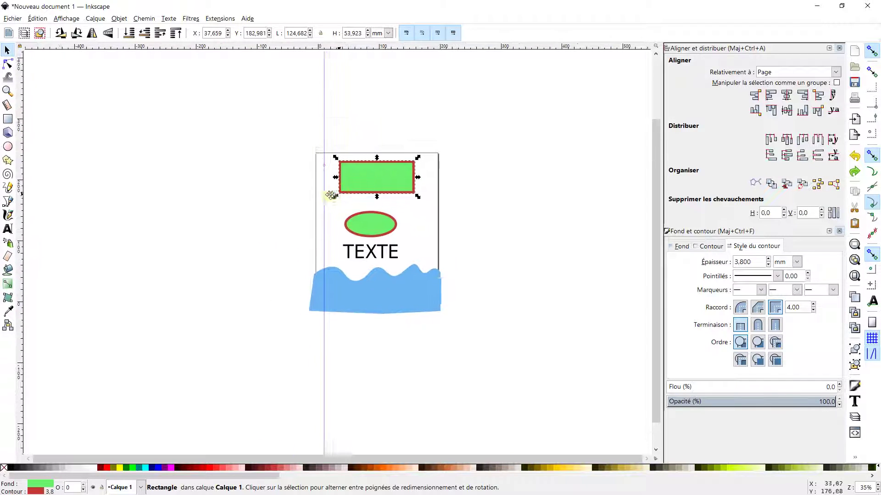
scroll(325, 161, "up", 2)
scroll(216, 151, "down", 1)
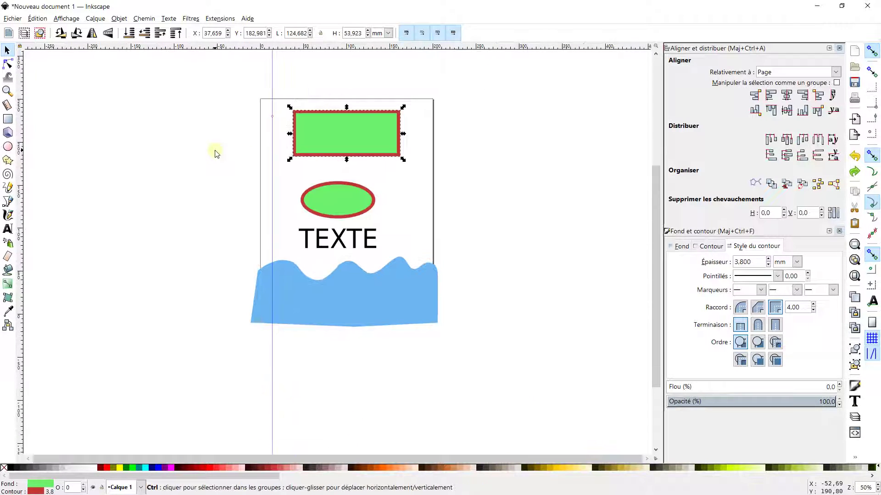
left_click(189, 145)
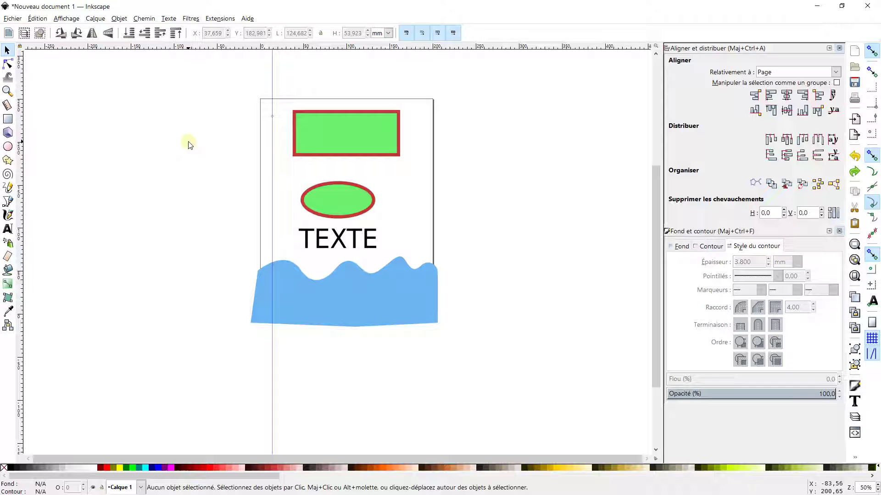